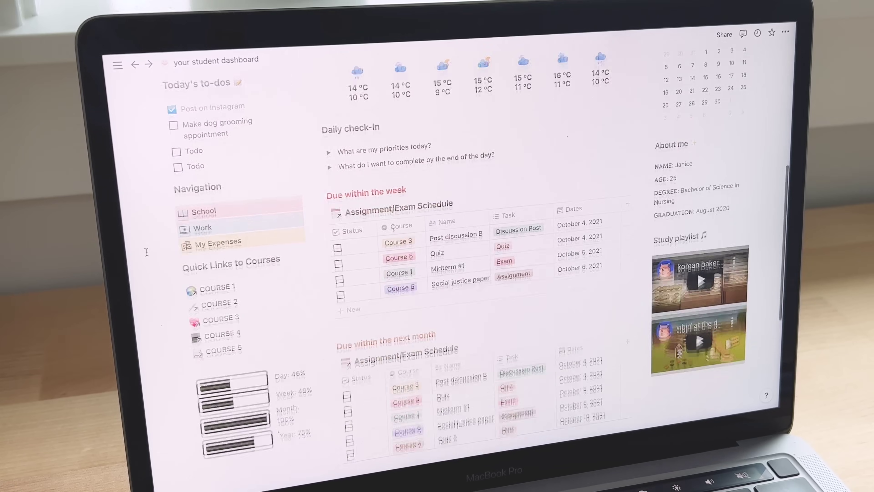
# Scroll down the dashboard and open the full Assignment/Exam Schedule database.
pyautogui.scroll(-10, 482, 275)
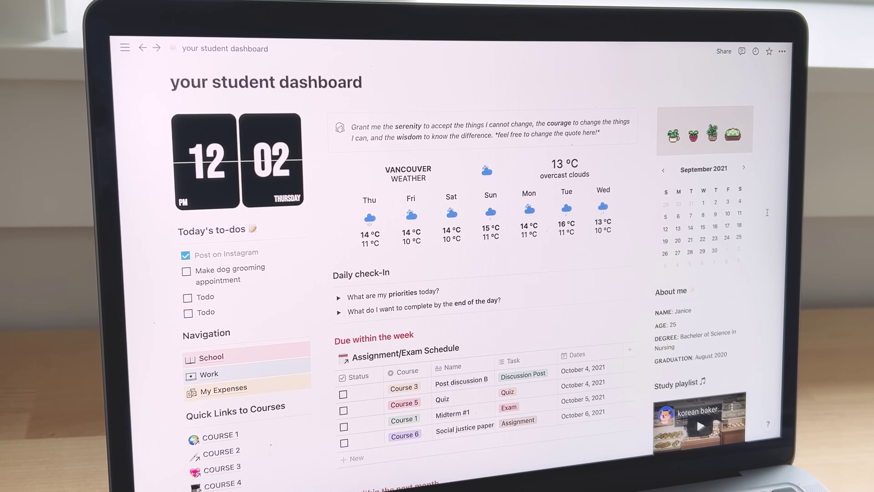
pyautogui.scroll(-5, 767, 213)
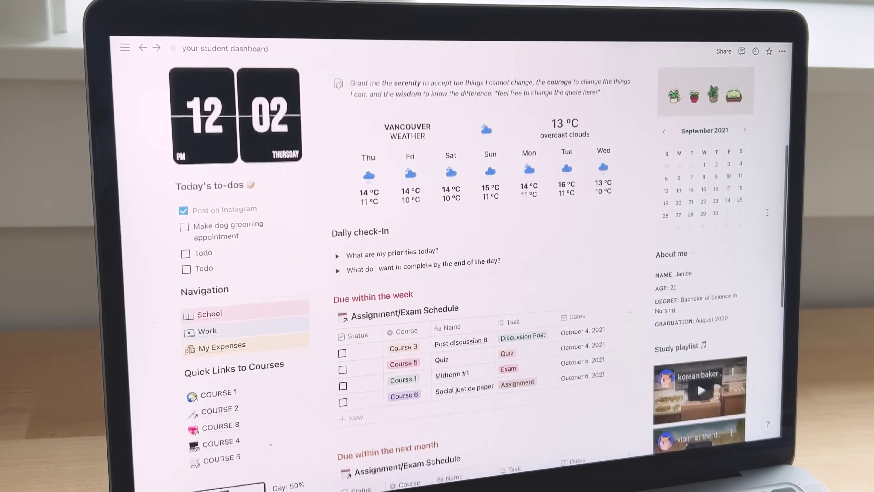
pyautogui.scroll(-5, 767, 212)
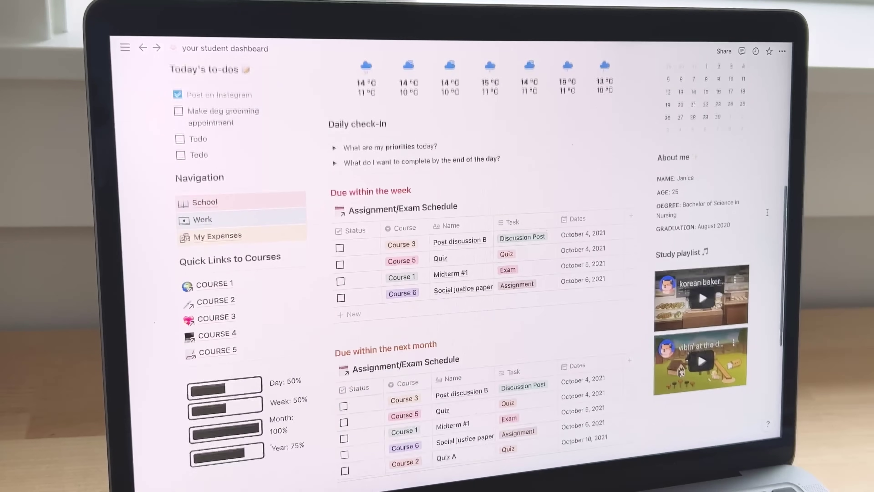
pyautogui.scroll(-1, 767, 212)
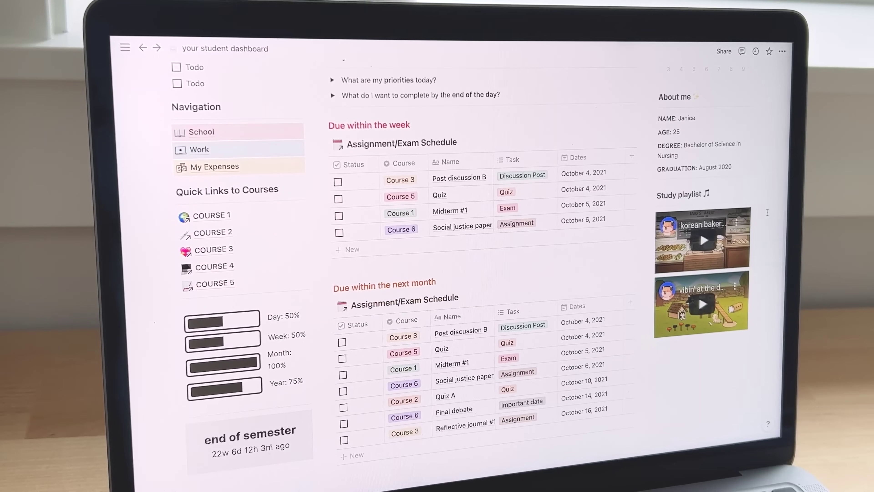
pyautogui.scroll(-1, 767, 212)
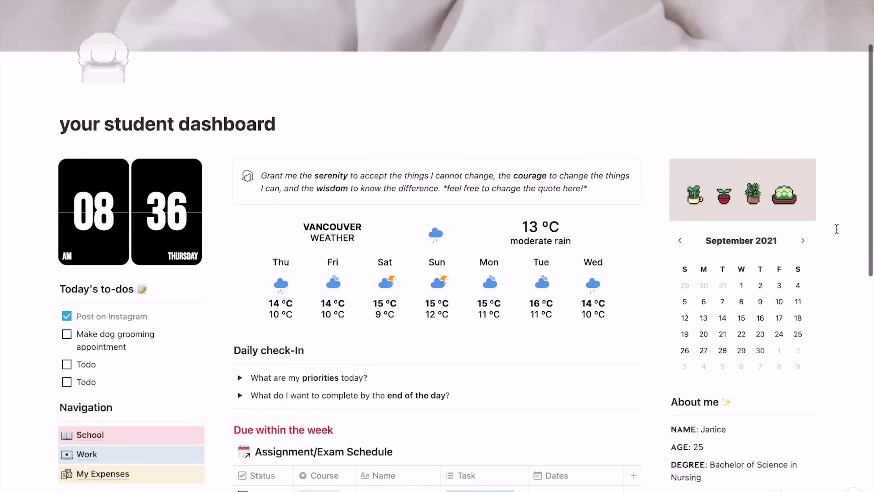
pyautogui.scroll(-3, 837, 229)
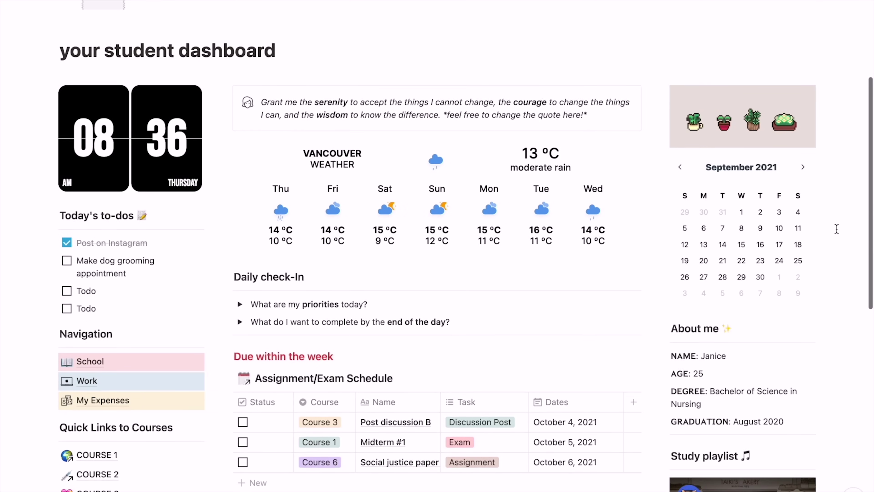
pyautogui.scroll(-10, 836, 229)
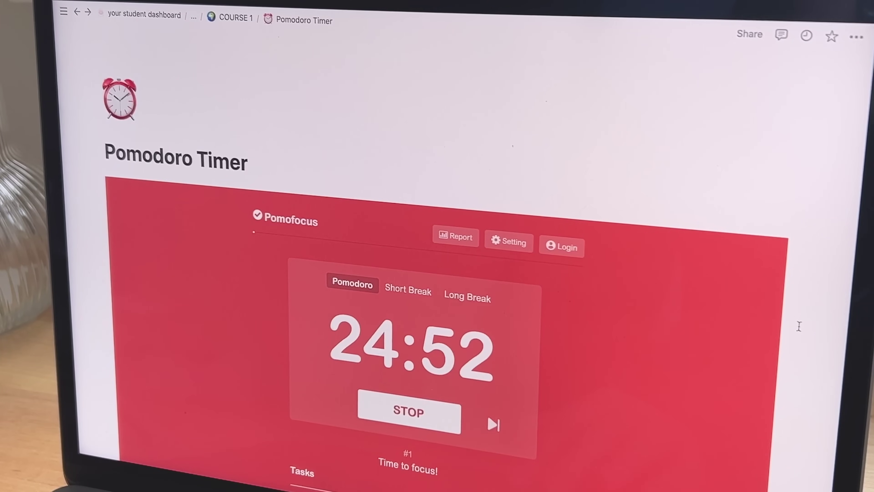
pyautogui.scroll(-6, 798, 325)
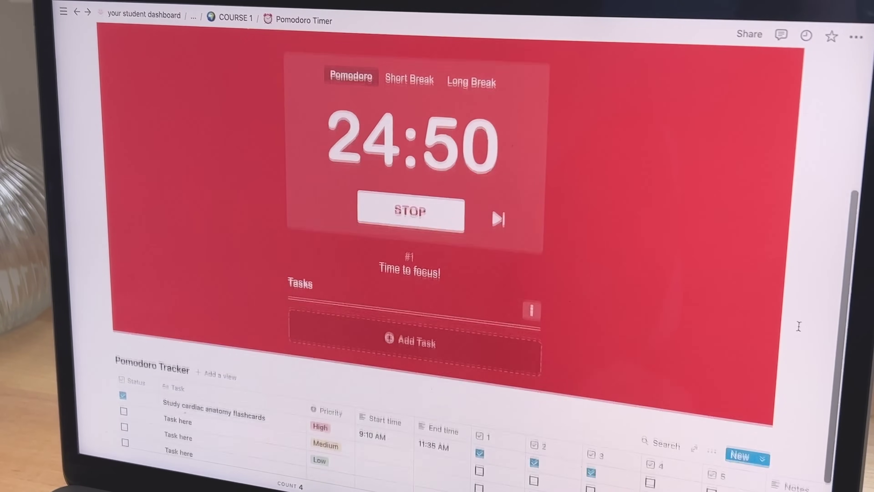
pyautogui.scroll(-5, 799, 325)
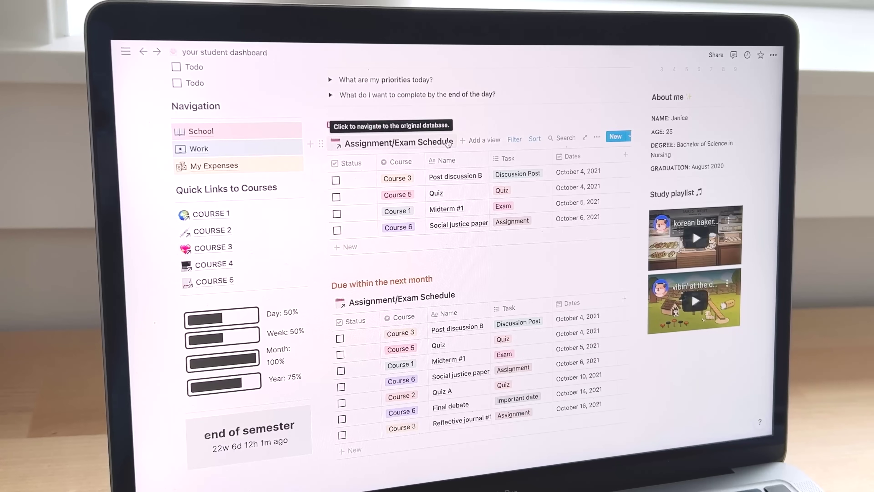
pyautogui.click(448, 143)
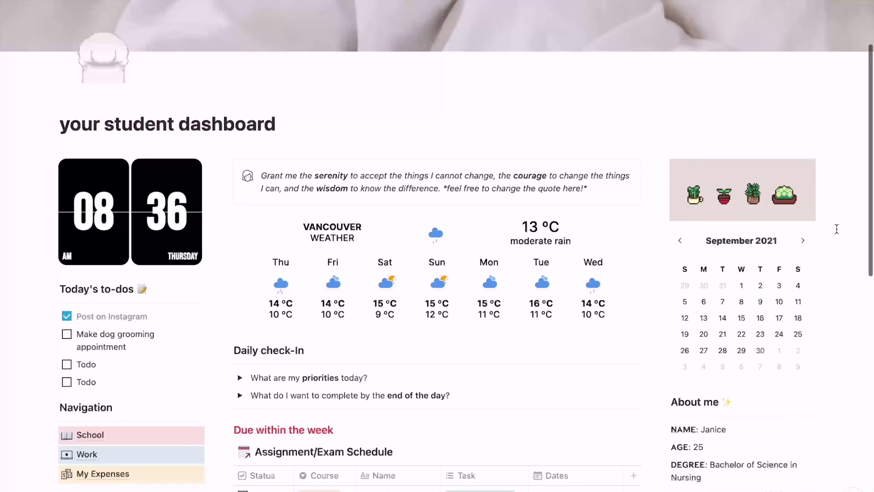
# Expand the 'What are my priorities today?' and 'What do I want to complete by the end of the day?' toggles.
pyautogui.scroll(-4, 836, 229)
pyautogui.scroll(-5, 836, 228)
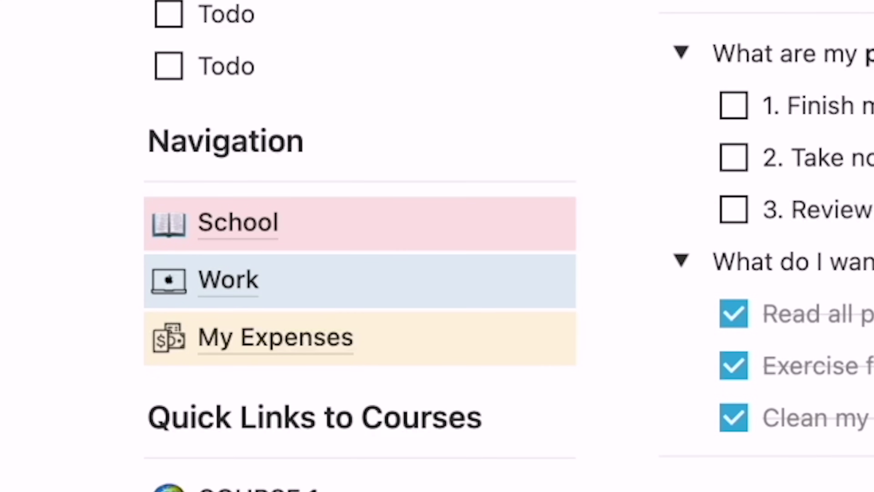
pyautogui.scroll(-5, 437, 246)
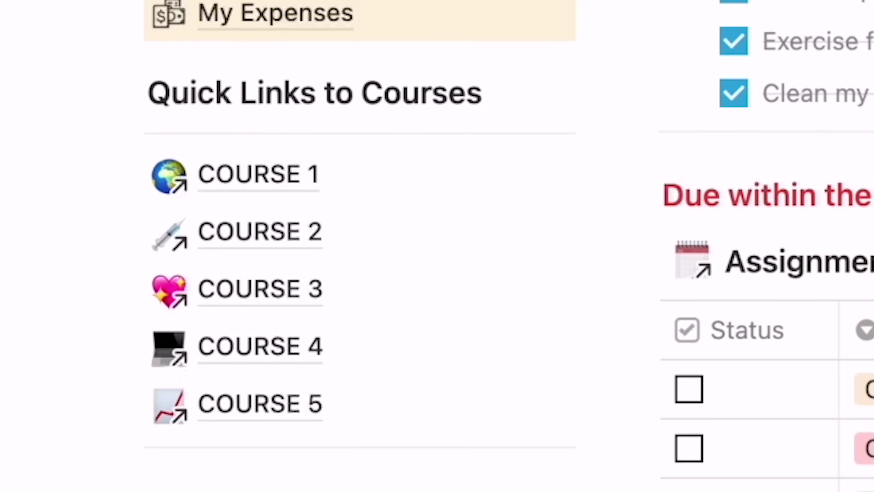
pyautogui.scroll(-6, 437, 245)
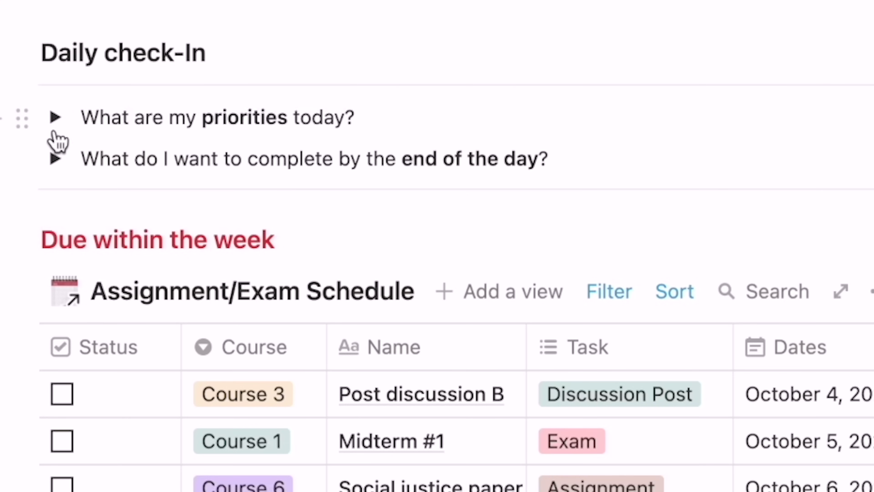
pyautogui.click(54, 128)
pyautogui.click(55, 285)
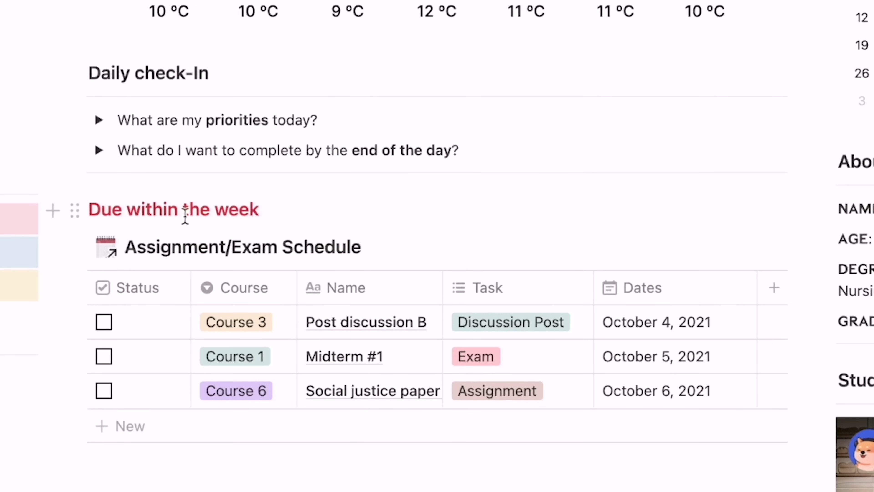
# Open the week's Assignment/Exam Schedule database and scroll through it.
pyautogui.scroll(-10, 206, 213)
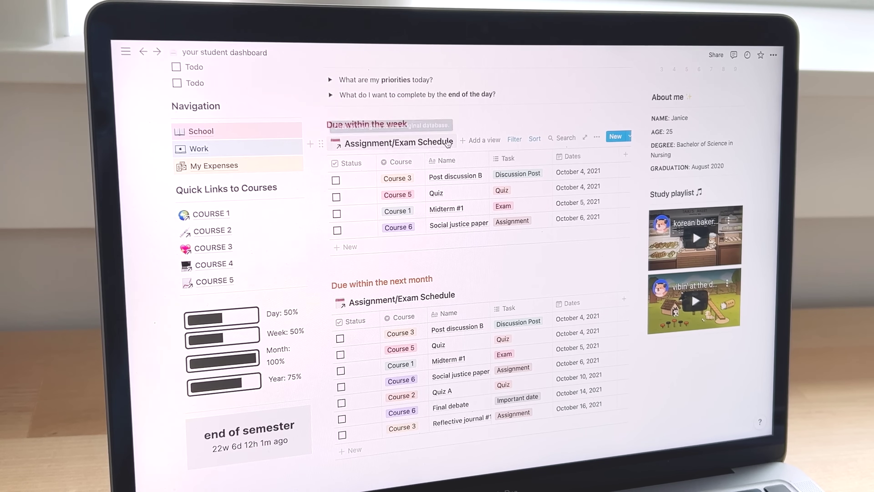
pyautogui.click(447, 142)
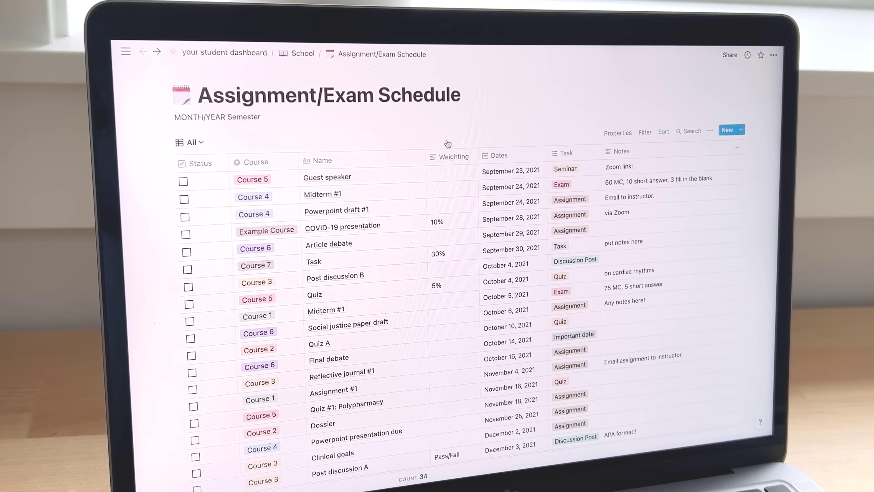
pyautogui.scroll(-3, 447, 143)
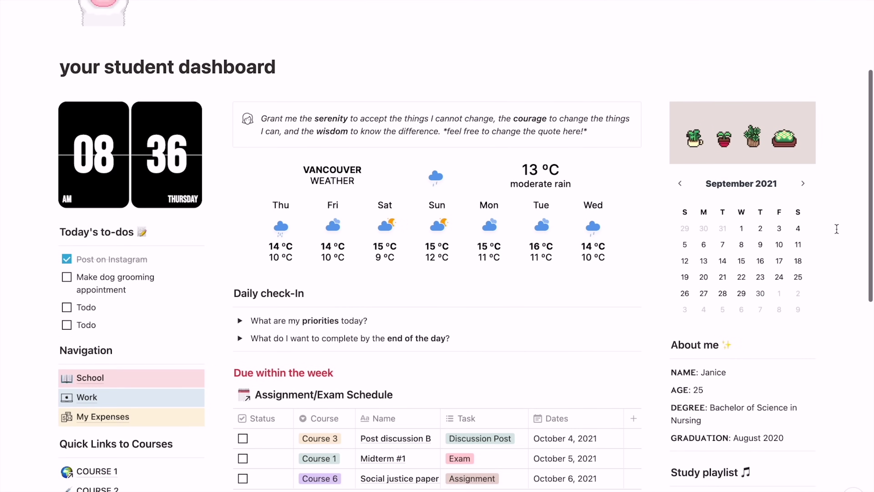
pyautogui.scroll(-5, 837, 228)
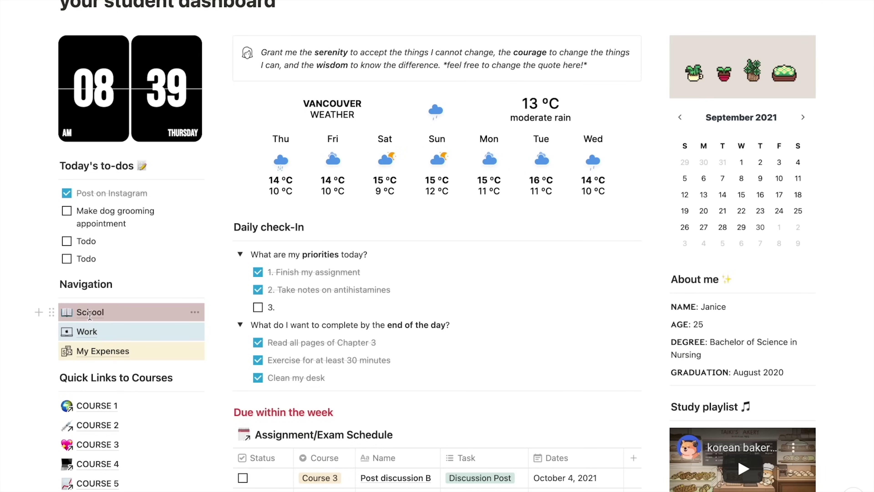
# On the School page, give Monday's COURSE 4 block a green background.
pyautogui.click(147, 202)
pyautogui.scroll(-2, 24, 321)
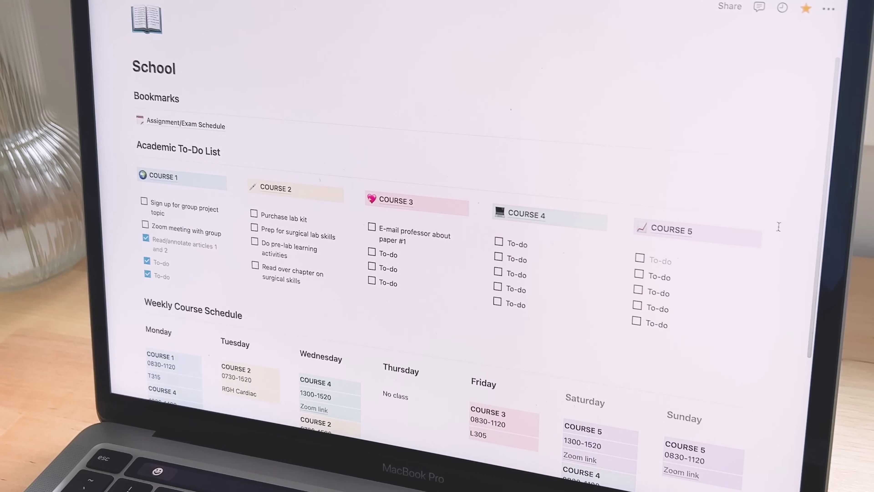
pyautogui.scroll(-5, 778, 226)
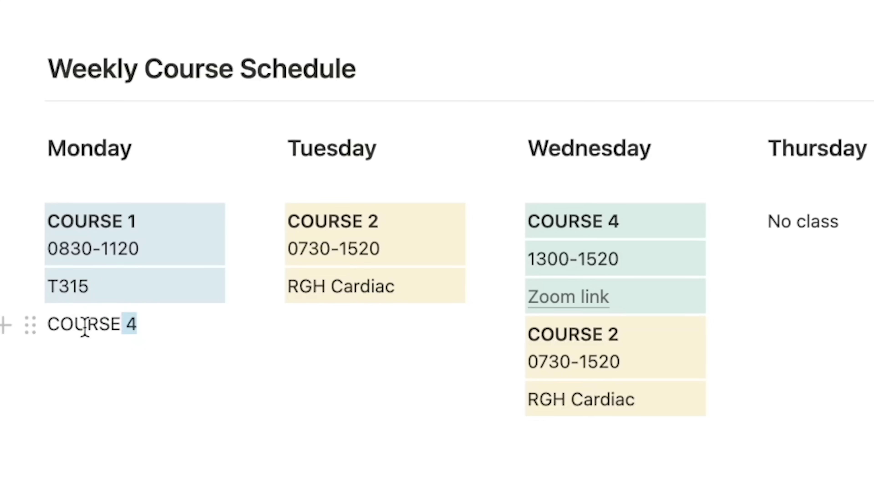
pyautogui.moveTo(85, 327); pyautogui.dragTo(95, 366)
pyautogui.click(607, 273)
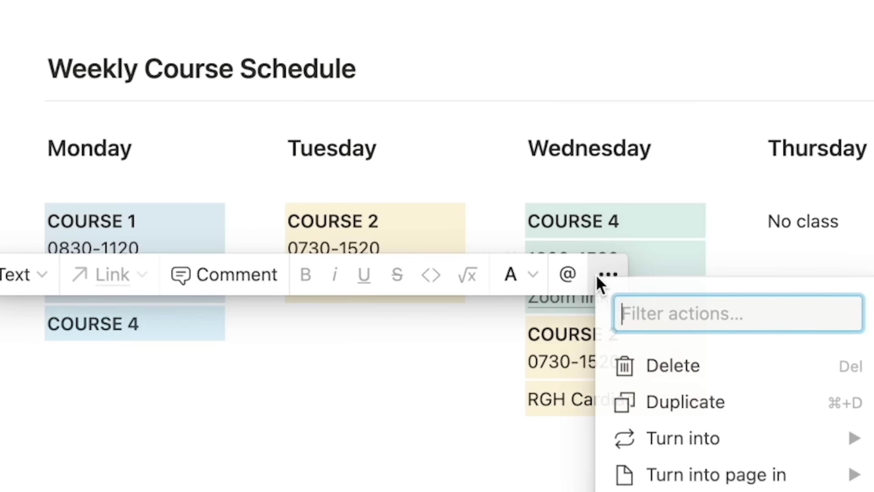
pyautogui.click(743, 477)
# Add the lines 1230-1420 and L305 under COURSE 4, both with green backgrounds.
pyautogui.press('Return')
pyautogui.write('1230-')
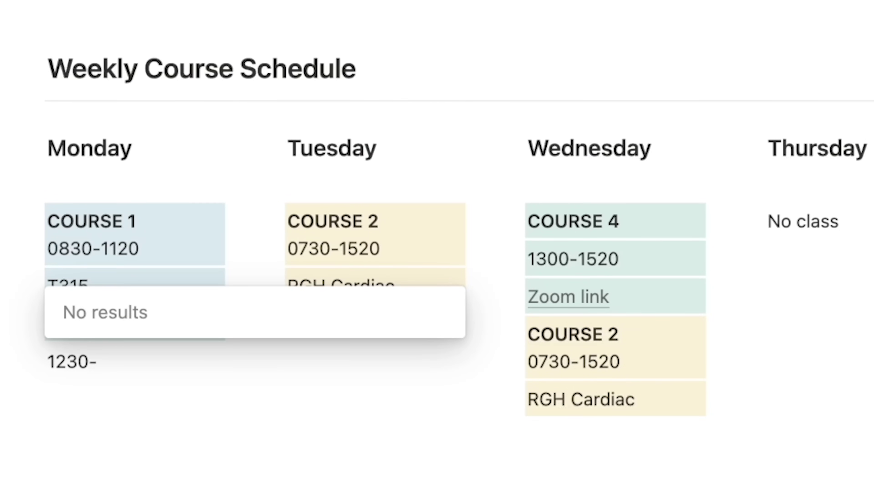
pyautogui.write('0')
pyautogui.press('BackSpace')
pyautogui.write('1420')
pyautogui.click(27, 361)
pyautogui.press('super+shift+h')
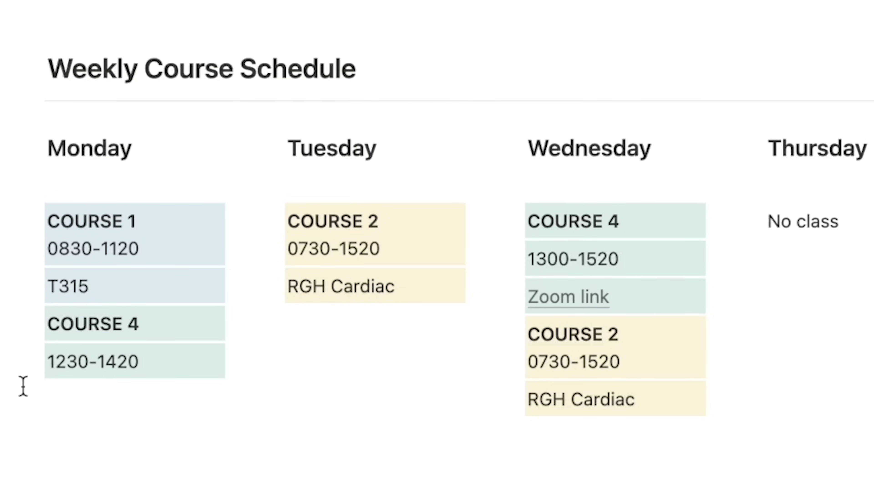
pyautogui.press('Return')
pyautogui.write('L305')
pyautogui.press('Return')
pyautogui.click(29, 400)
pyautogui.press('super+shift+h')
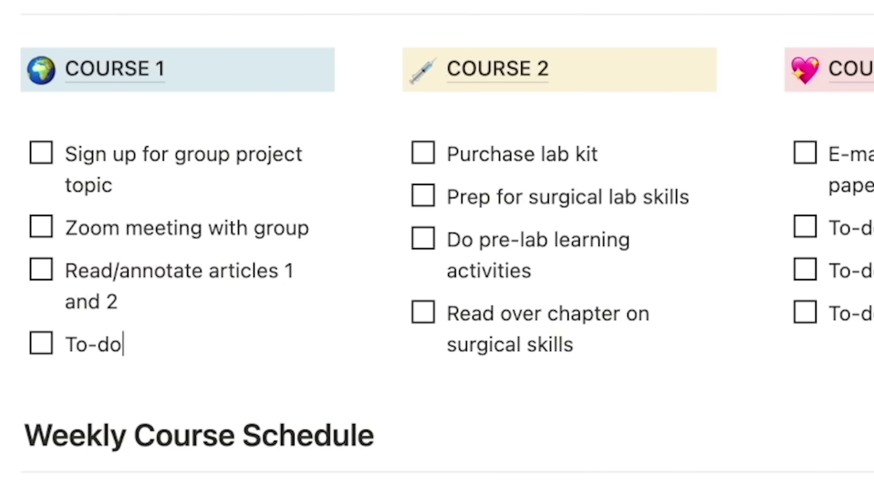
pyautogui.press('Return')
pyautogui.write('To-do')
pyautogui.press('Return')
pyautogui.write('T')
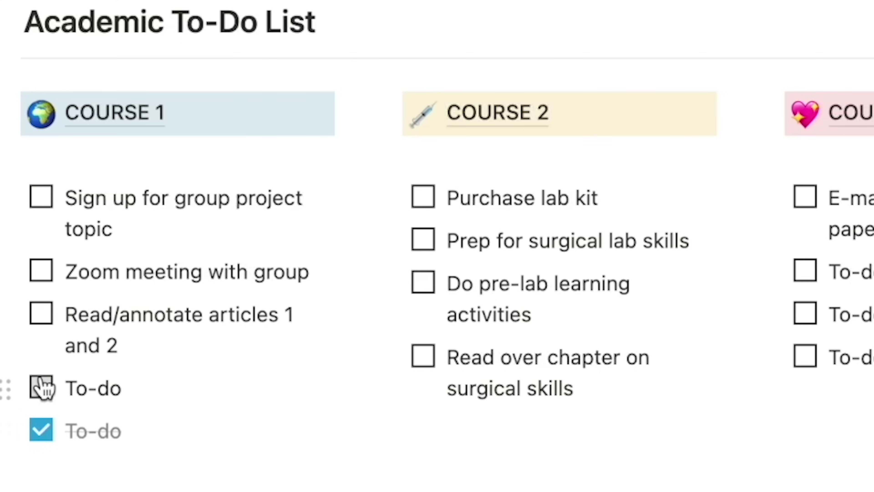
pyautogui.click(39, 323)
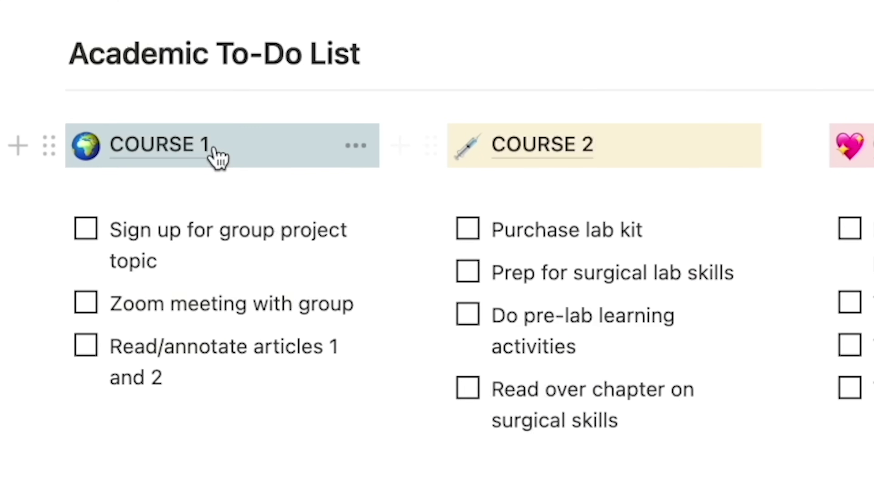
# Look over the COURSE 1 page, then move on to the COURSE 3 page.
pyautogui.click(226, 148)
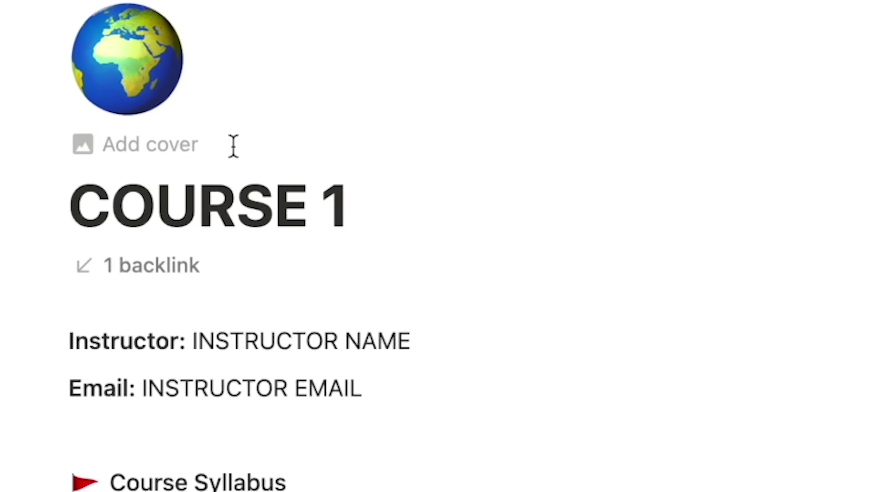
pyautogui.scroll(-3, 127, 115)
pyautogui.scroll(3, 128, 114)
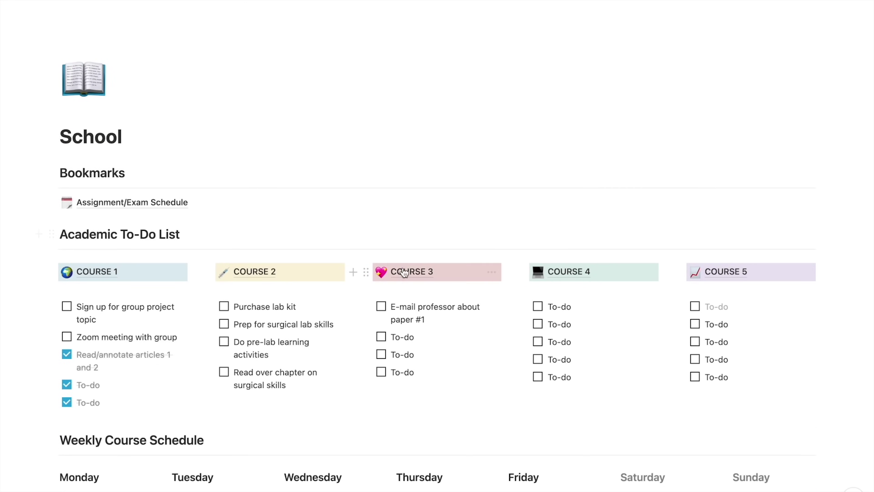
pyautogui.click(399, 273)
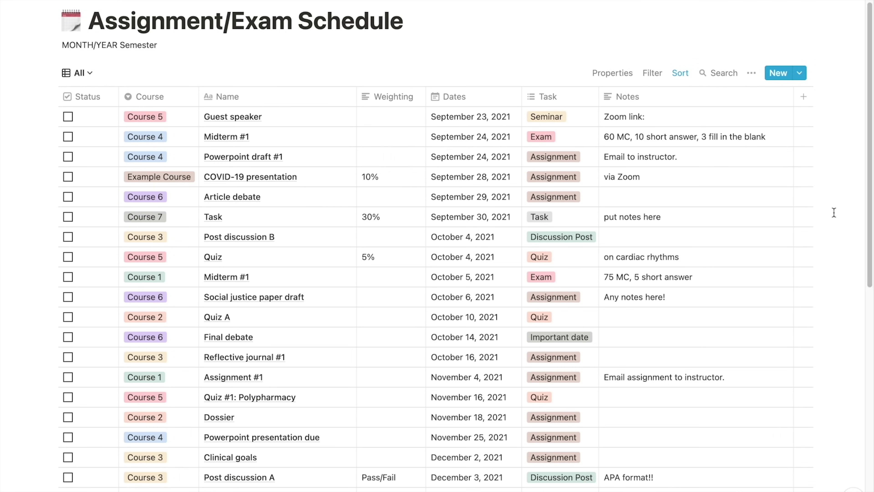
# Check the Guest speaker task options, leaving its task type as Seminar.
pyautogui.scroll(-5, 833, 212)
pyautogui.scroll(4, 834, 212)
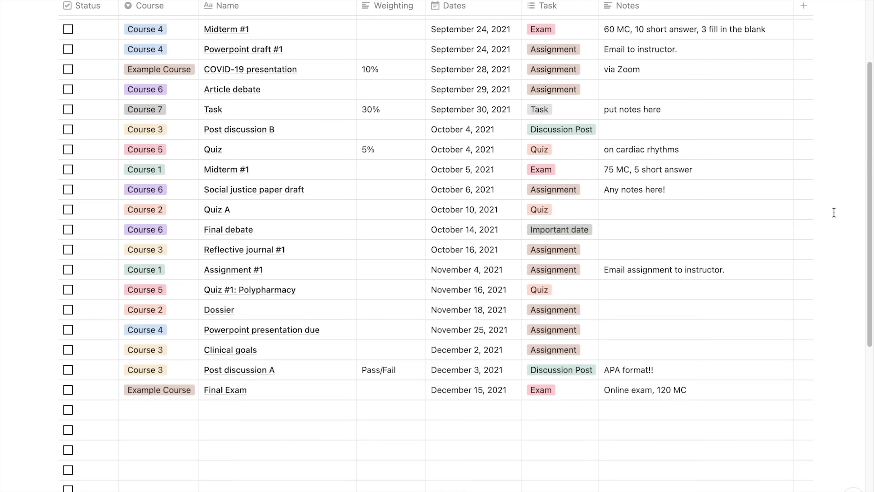
pyautogui.scroll(2, 834, 212)
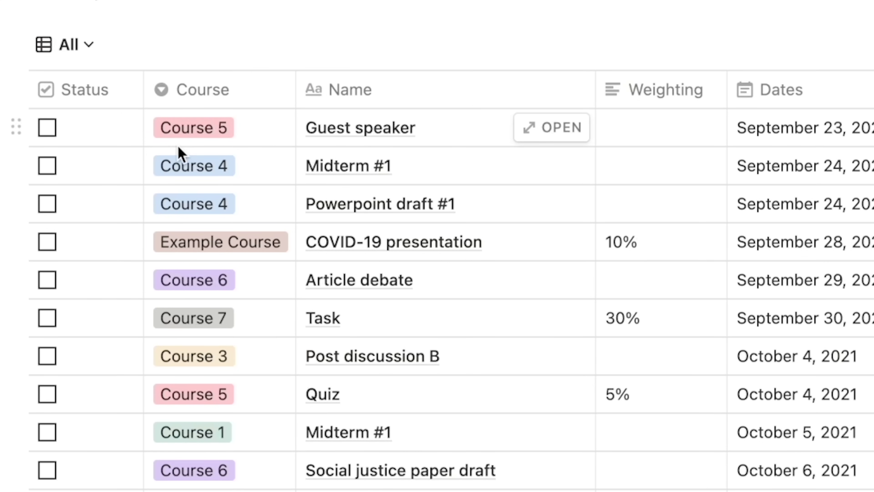
pyautogui.click(193, 134)
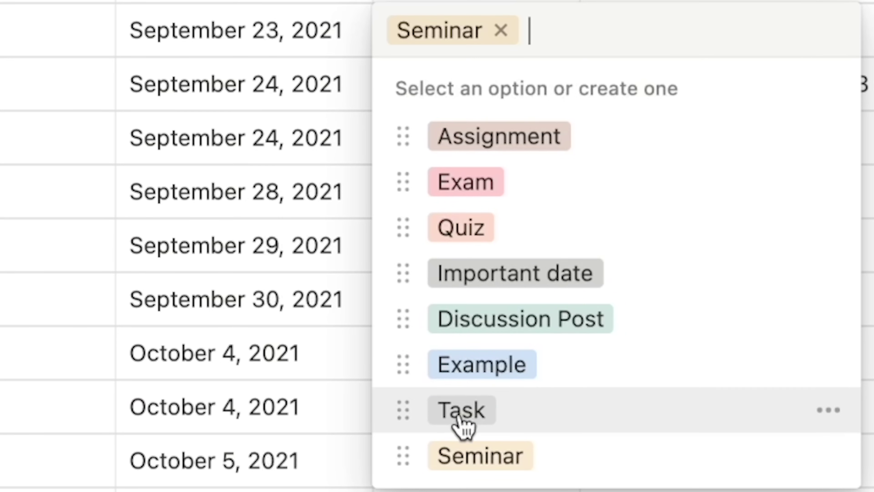
pyautogui.press('Escape')
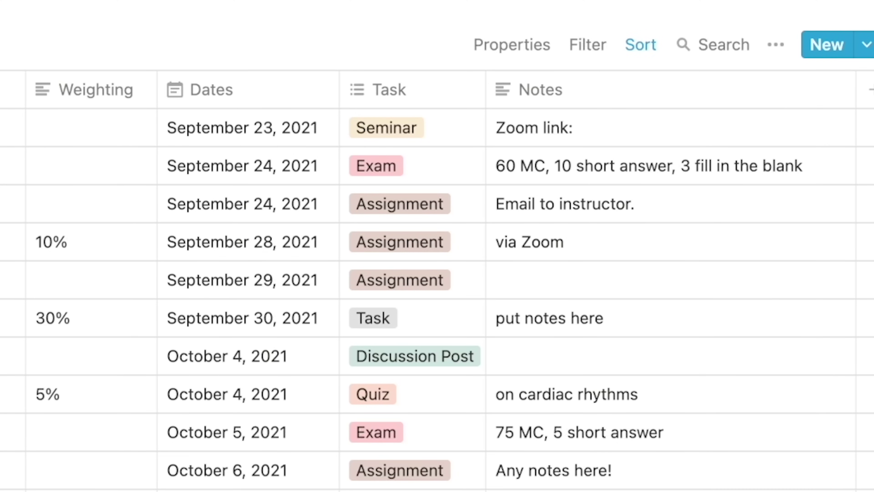
# Switch through the Course 1 to Course 5 views, ending on the Exams/Quizzes view.
pyautogui.click(89, 85)
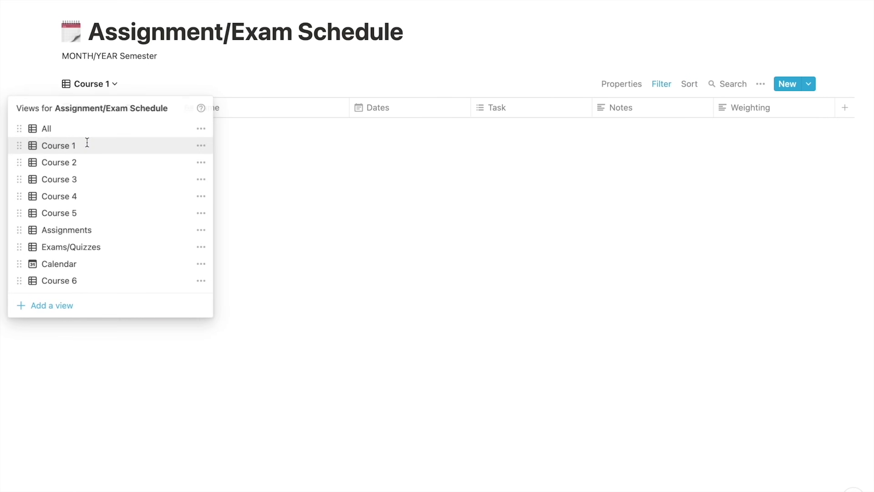
pyautogui.click(175, 188)
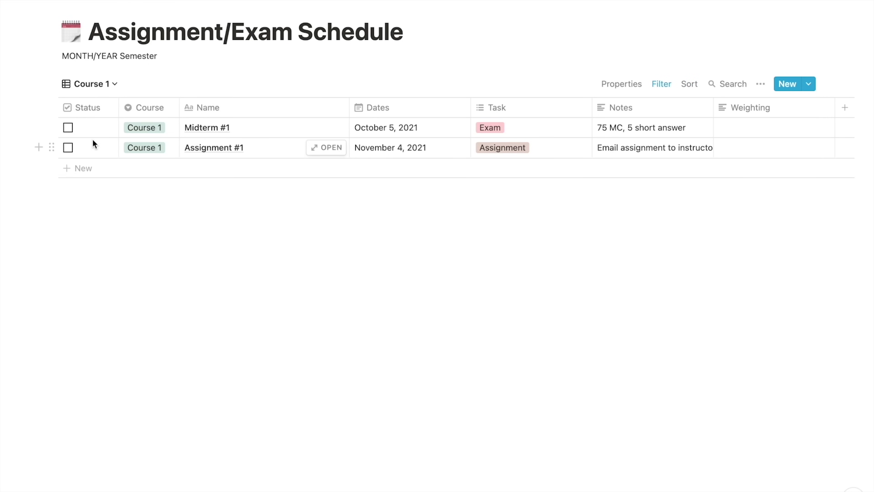
pyautogui.click(91, 86)
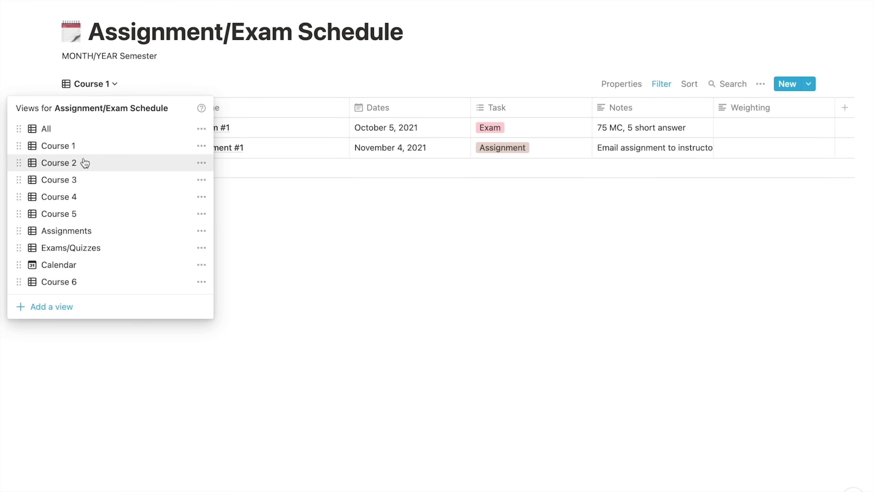
pyautogui.click(84, 161)
pyautogui.click(97, 85)
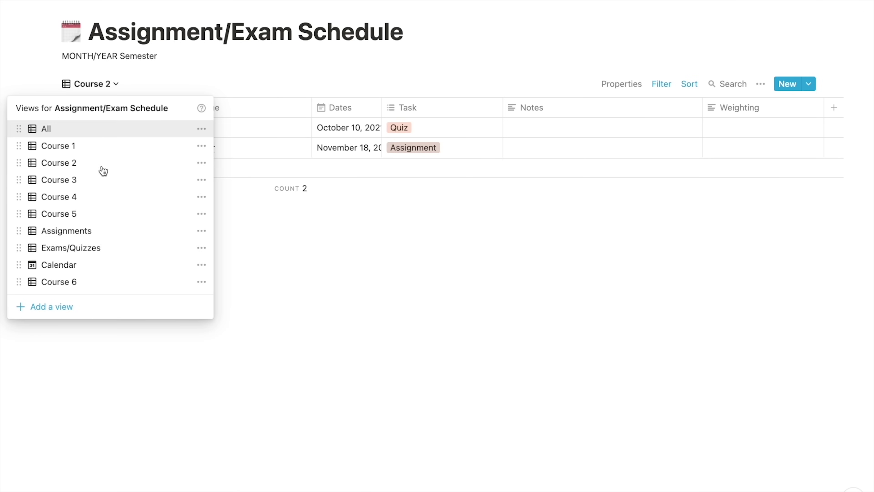
pyautogui.click(102, 178)
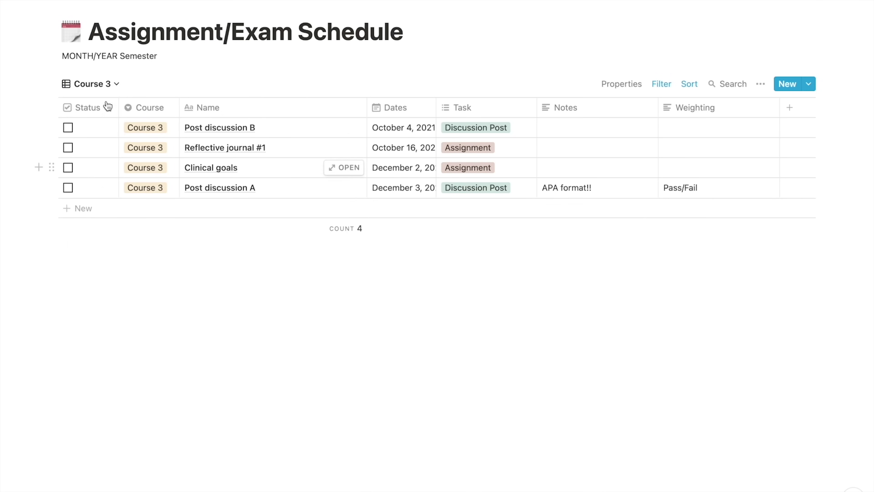
pyautogui.click(98, 84)
pyautogui.click(84, 195)
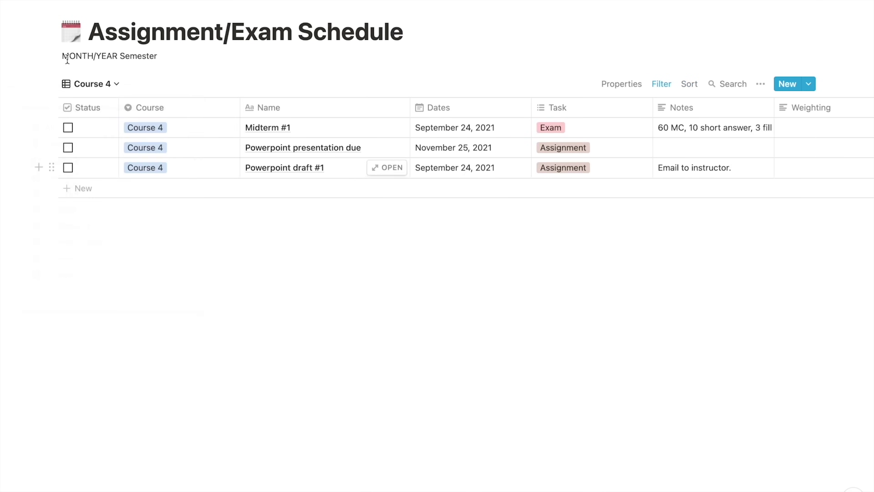
pyautogui.click(92, 84)
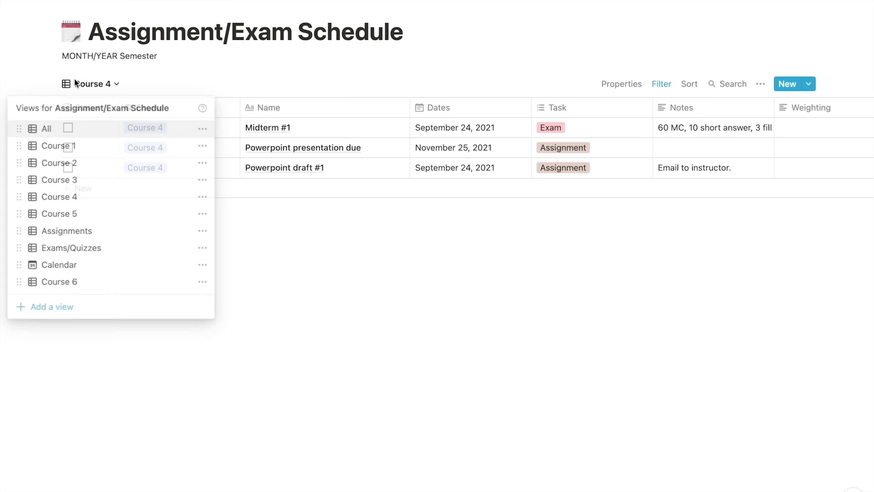
pyautogui.click(65, 210)
pyautogui.click(100, 84)
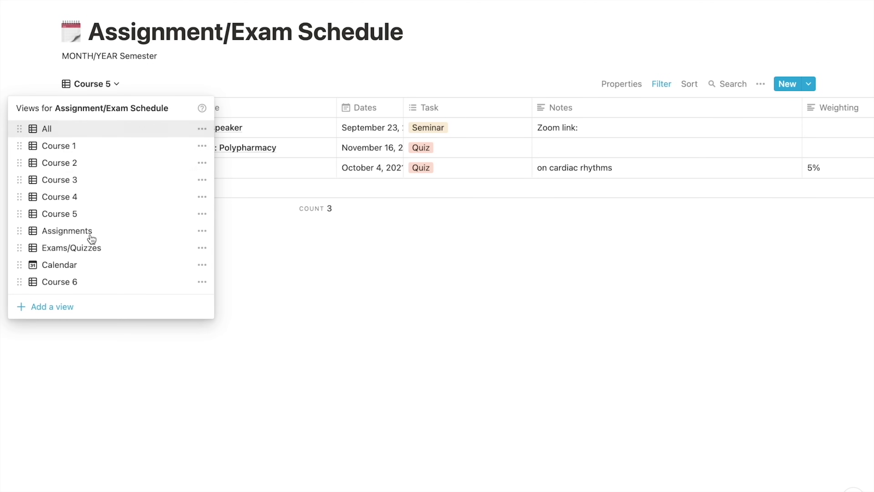
pyautogui.click(93, 248)
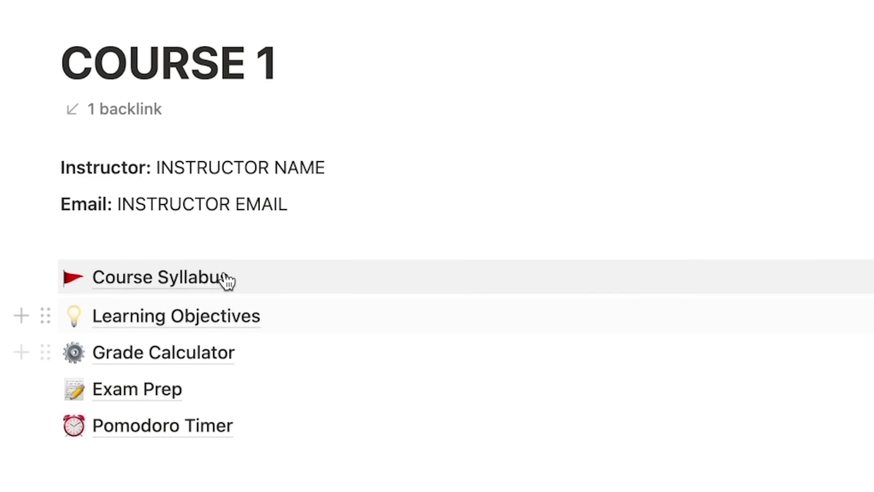
# Visit the Course Syllabus page, return to COURSE 1, and open Learning Objectives.
pyautogui.click(225, 278)
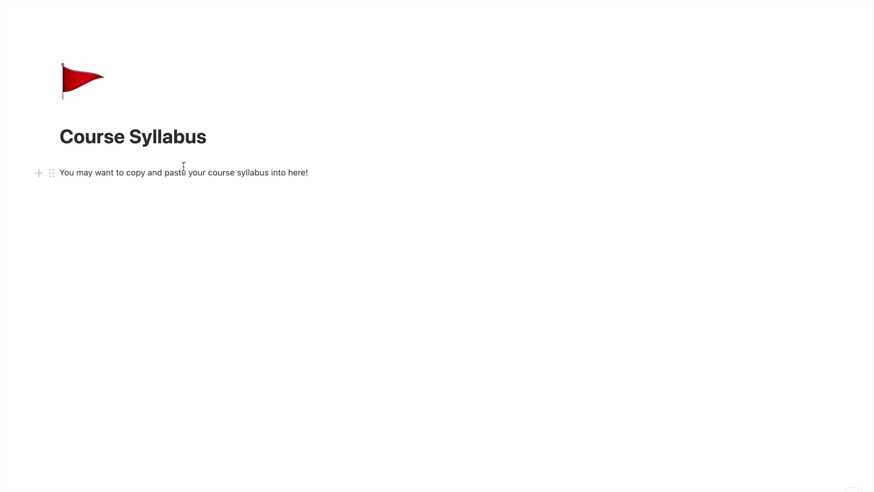
pyautogui.press('super+bracketleft')
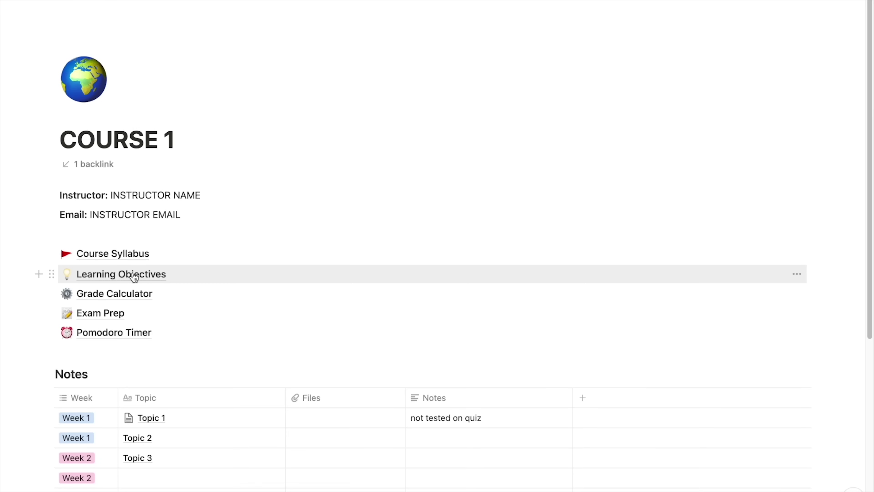
pyautogui.click(156, 276)
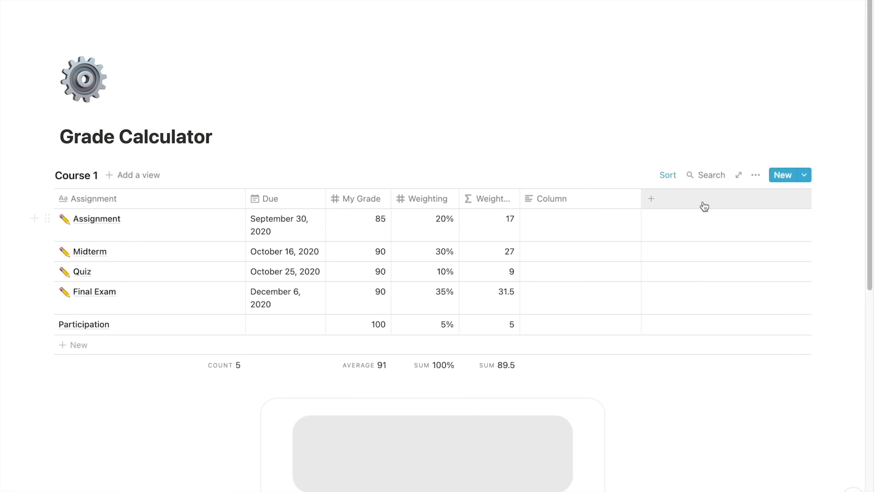
# Try the embedded calculator with 2-2 and then 5, and clear it with AC.
pyautogui.scroll(-10, 851, 189)
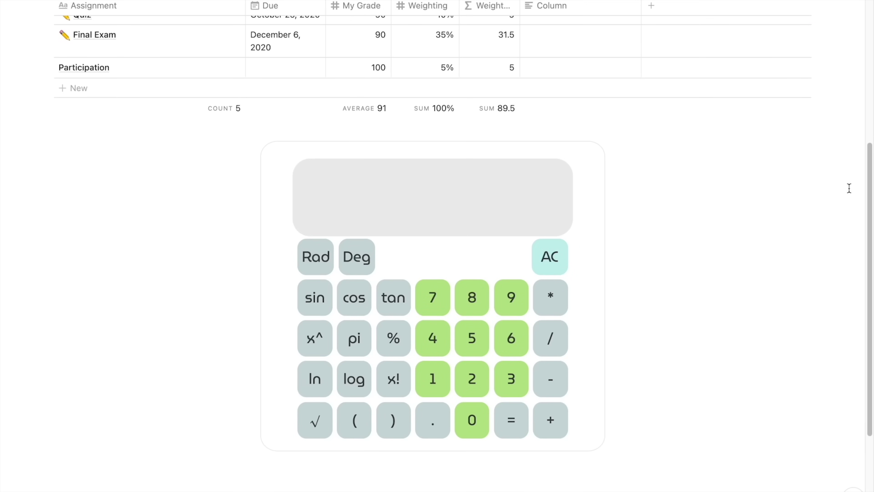
pyautogui.click(472, 379)
pyautogui.click(550, 378)
pyautogui.click(472, 382)
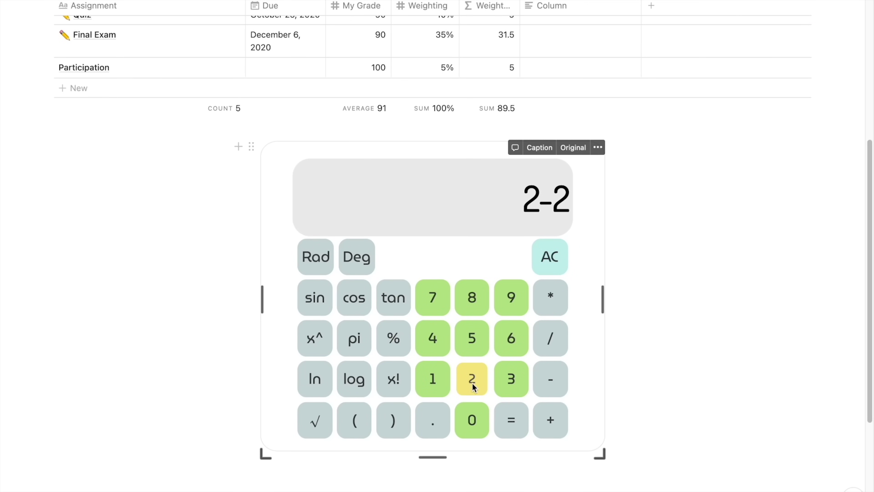
pyautogui.click(511, 420)
pyautogui.click(481, 339)
pyautogui.click(558, 379)
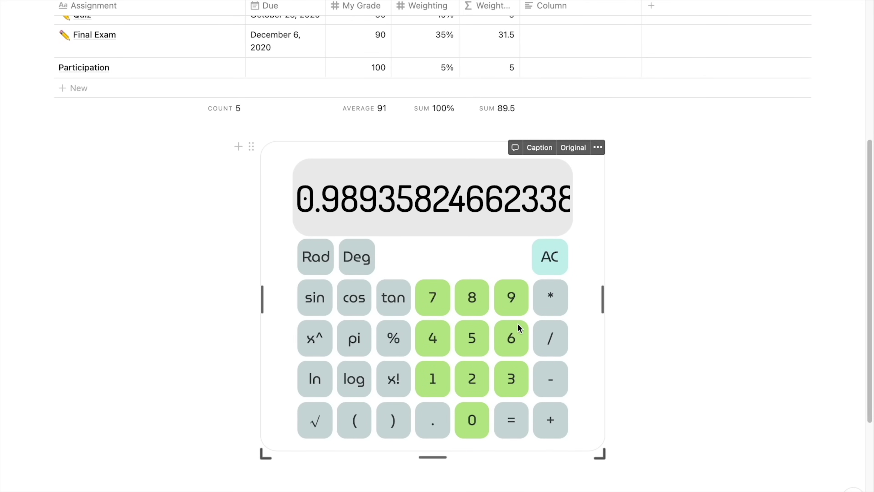
pyautogui.click(563, 261)
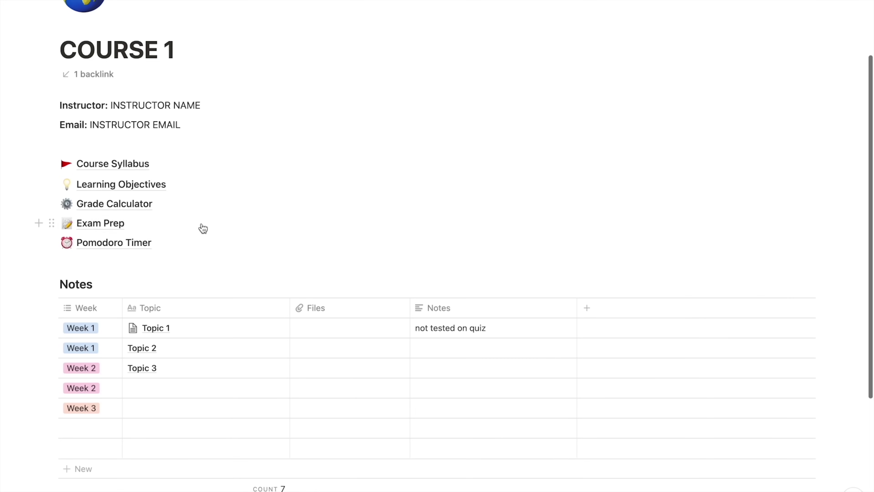
# On Exam Prep, tick Midterm 1 Topic A's readings, PPT, notes, diagrams and flashcards boxes.
pyautogui.click(172, 223)
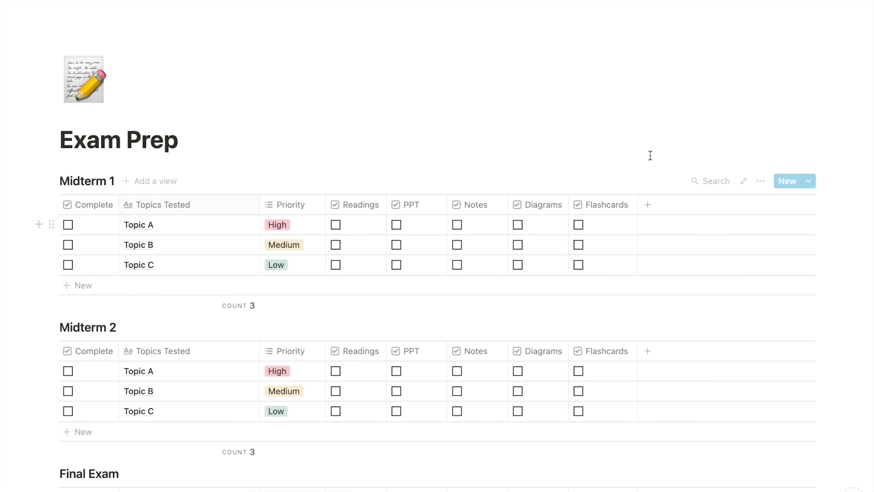
pyautogui.scroll(-3, 801, 128)
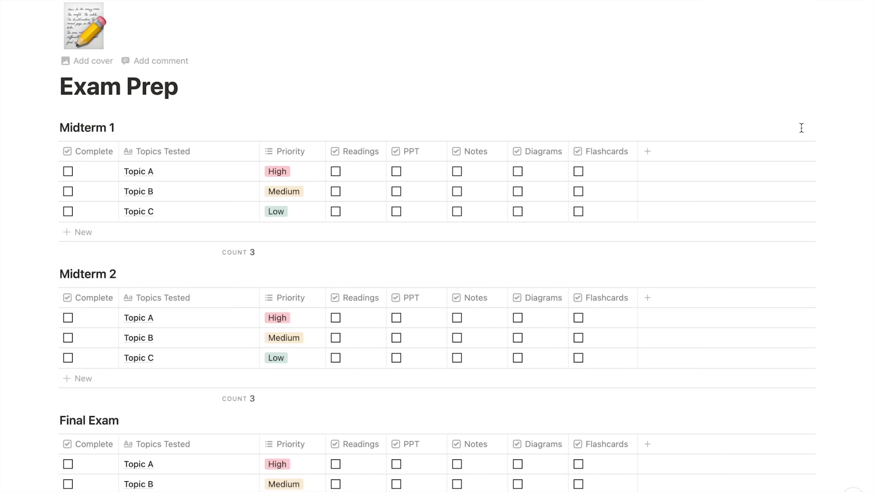
pyautogui.click(335, 171)
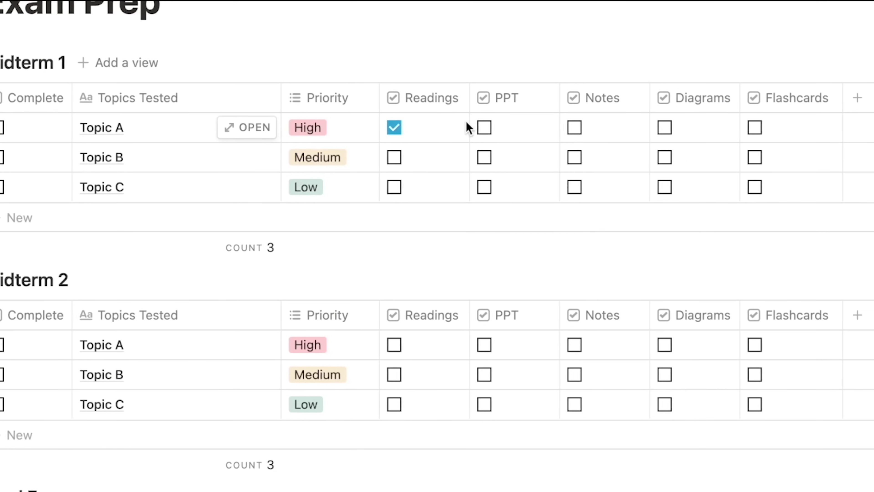
pyautogui.click(484, 128)
pyautogui.click(574, 127)
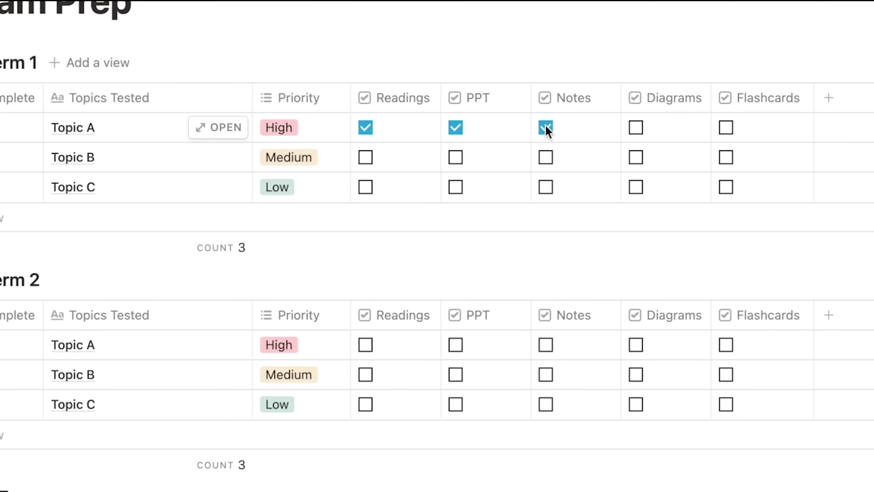
pyautogui.click(627, 128)
pyautogui.click(716, 128)
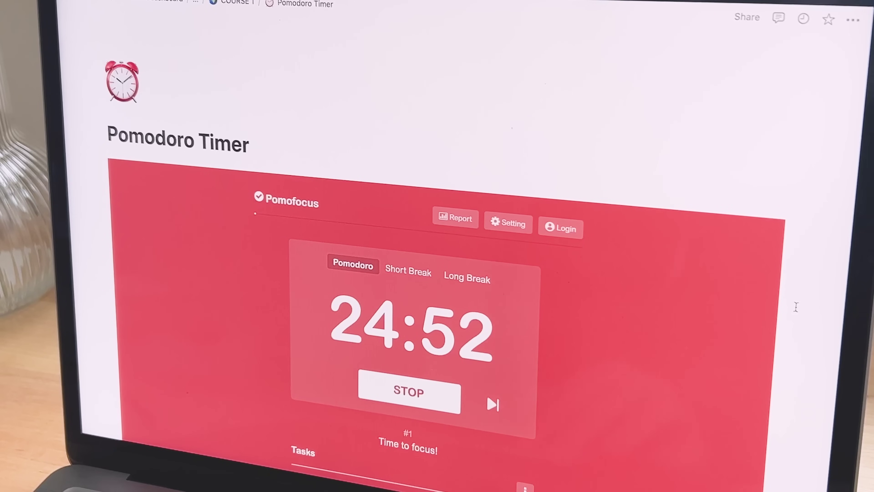
# Pause the Pomodoro countdown and look over the alarm and ticking sound choices in its settings.
pyautogui.scroll(-5, 796, 306)
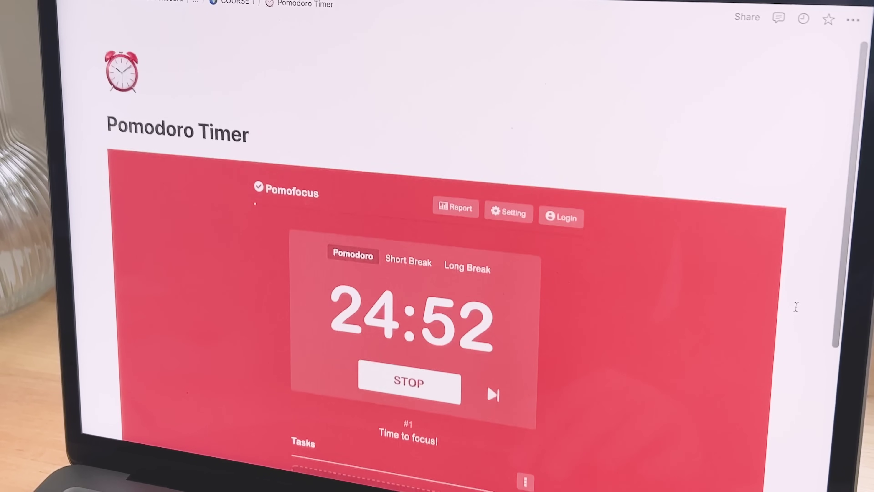
pyautogui.scroll(-5, 795, 306)
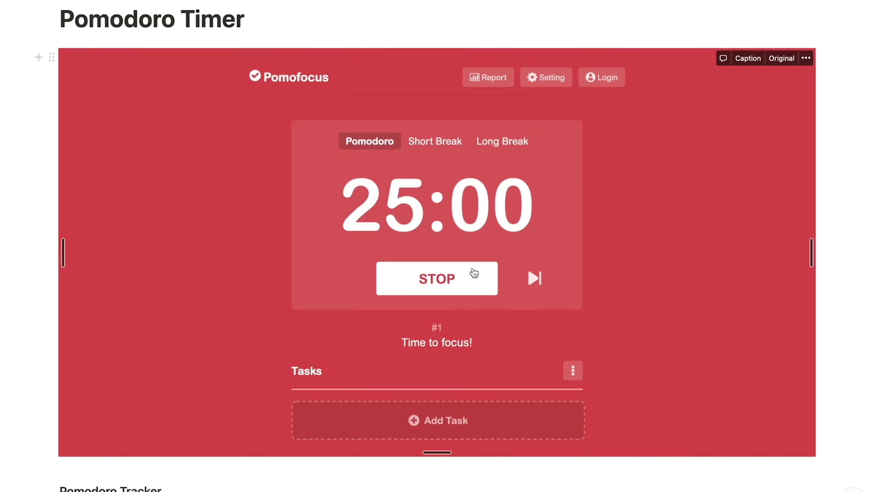
pyautogui.click(473, 272)
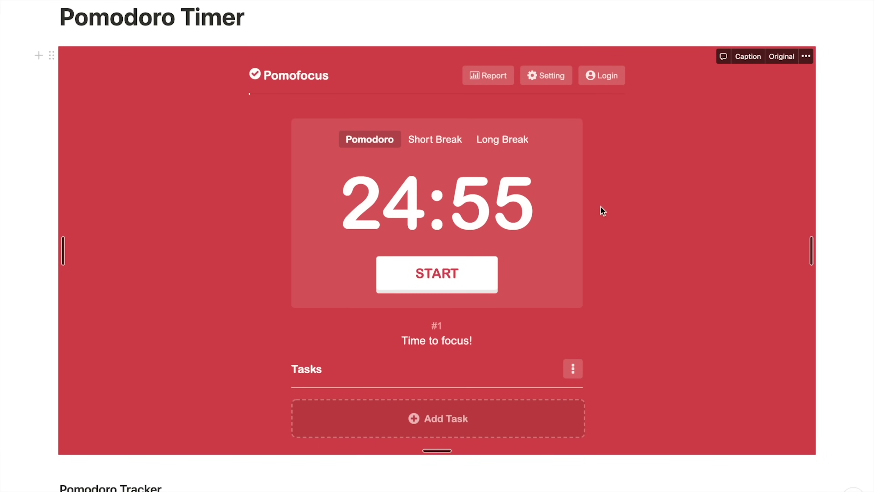
pyautogui.click(557, 79)
pyautogui.scroll(-5, 470, 218)
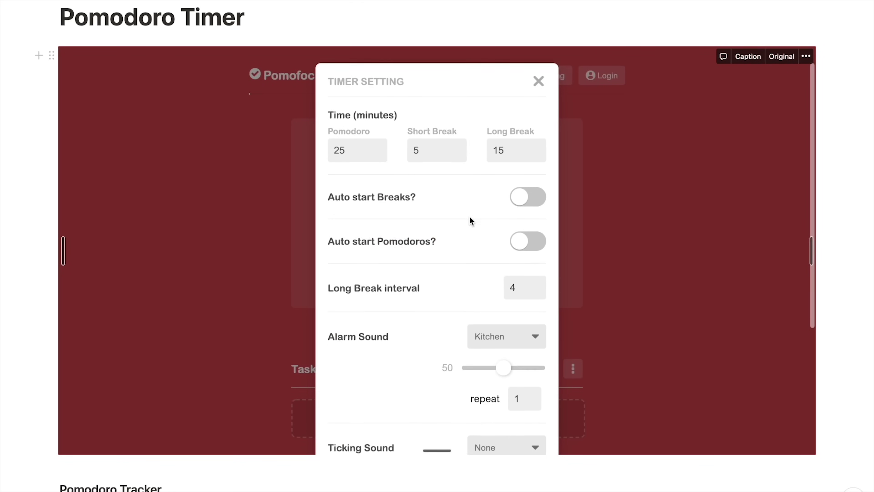
pyautogui.click(503, 252)
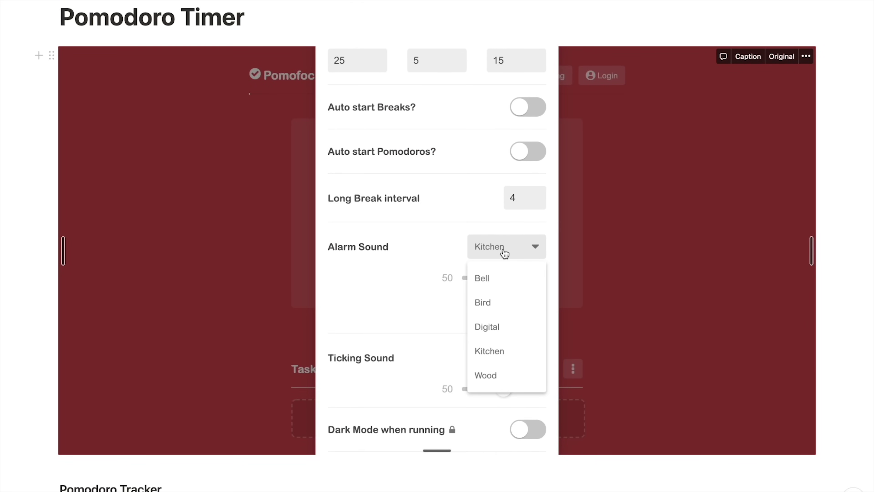
pyautogui.scroll(-3, 506, 261)
pyautogui.click(510, 275)
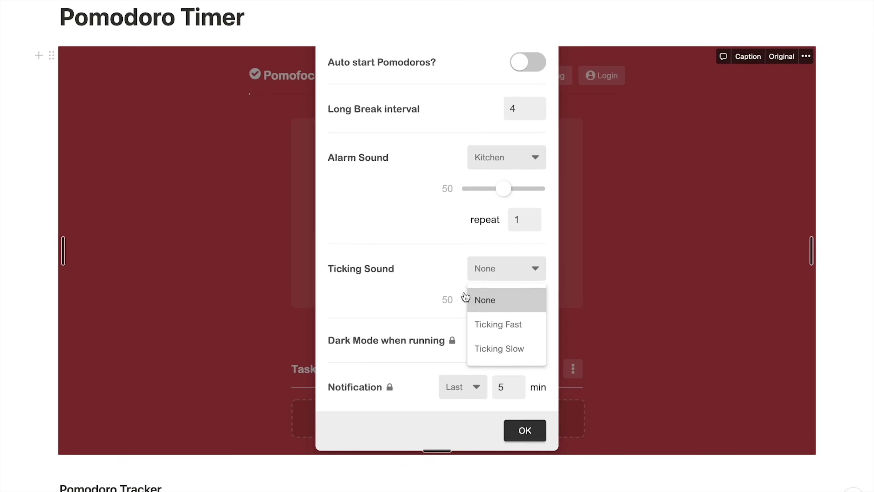
pyautogui.scroll(4, 436, 252)
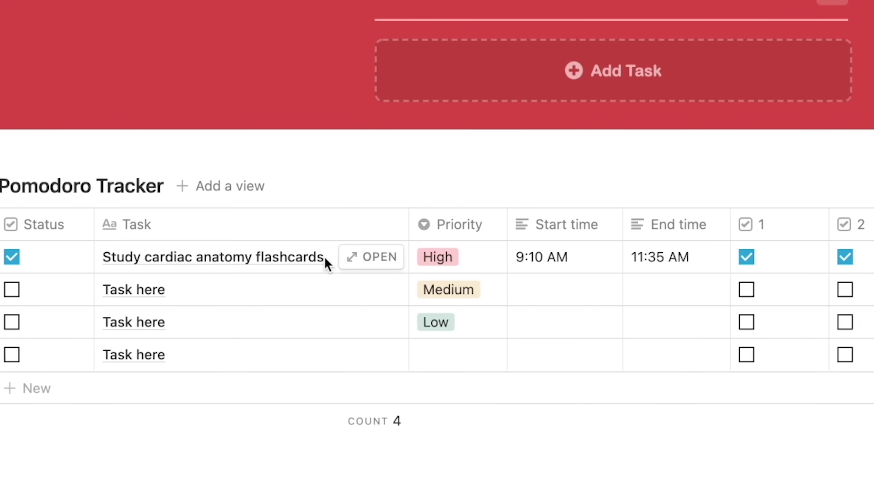
# Keep the flashcards task at High priority and mark its fourth and fifth pomodoros done.
pyautogui.click(447, 258)
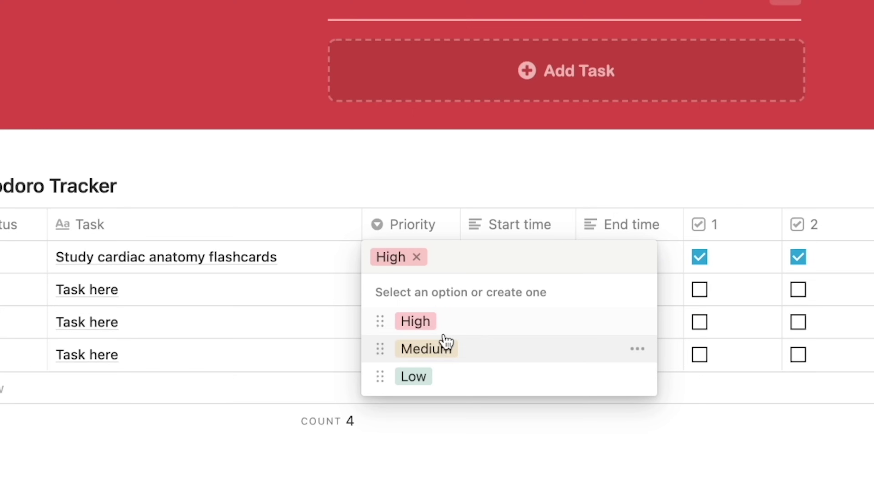
pyautogui.press('Escape')
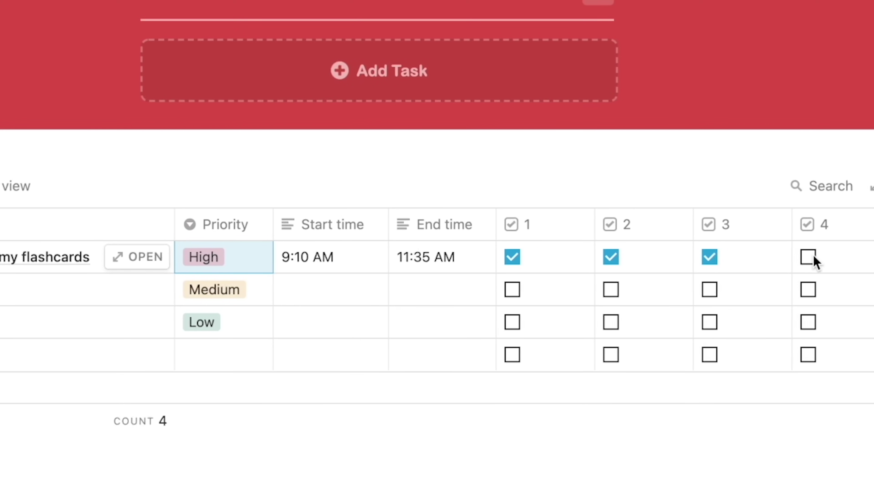
pyautogui.click(808, 258)
pyautogui.click(860, 257)
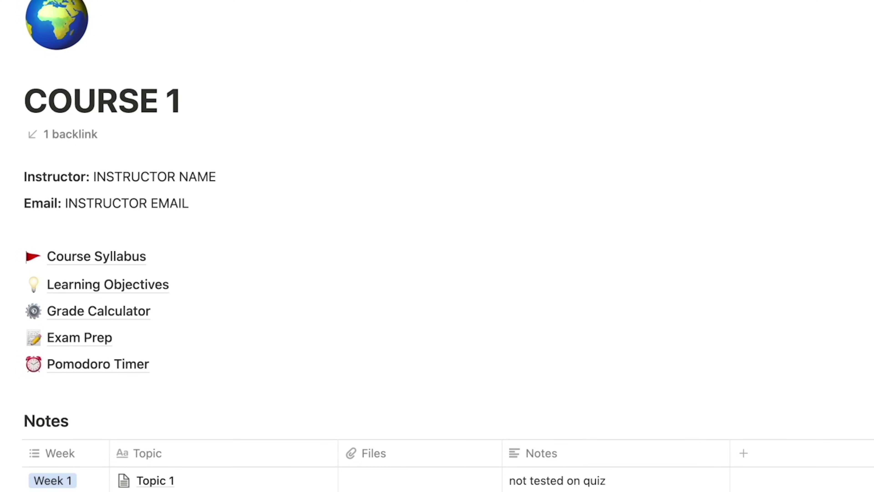
# Open Topic 1 as a full page and expand its four review-question toggles.
pyautogui.scroll(-5, 236, 128)
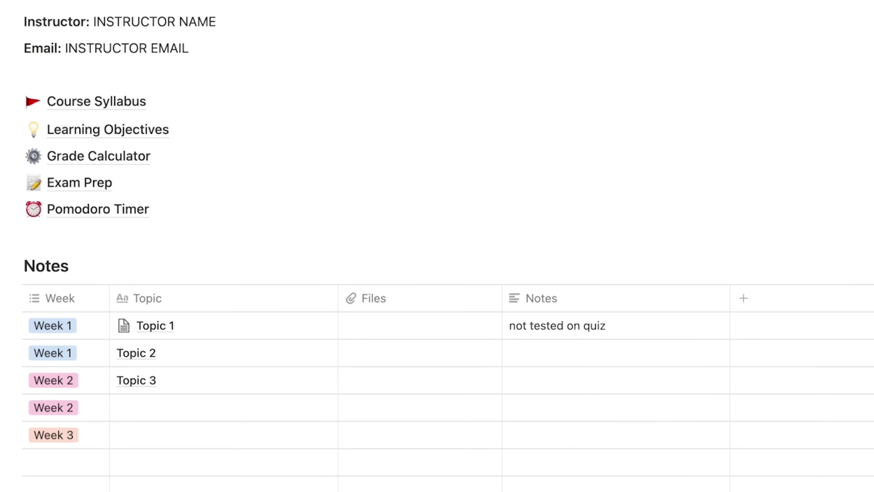
pyautogui.click(313, 326)
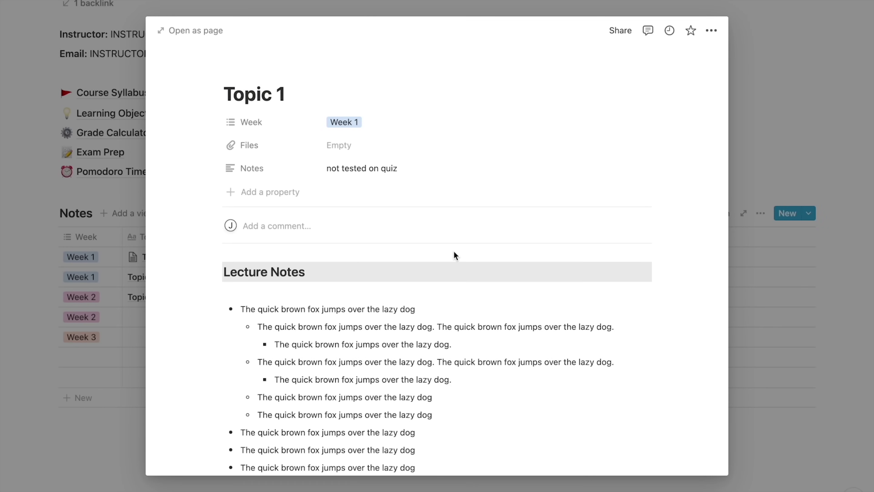
pyautogui.click(195, 30)
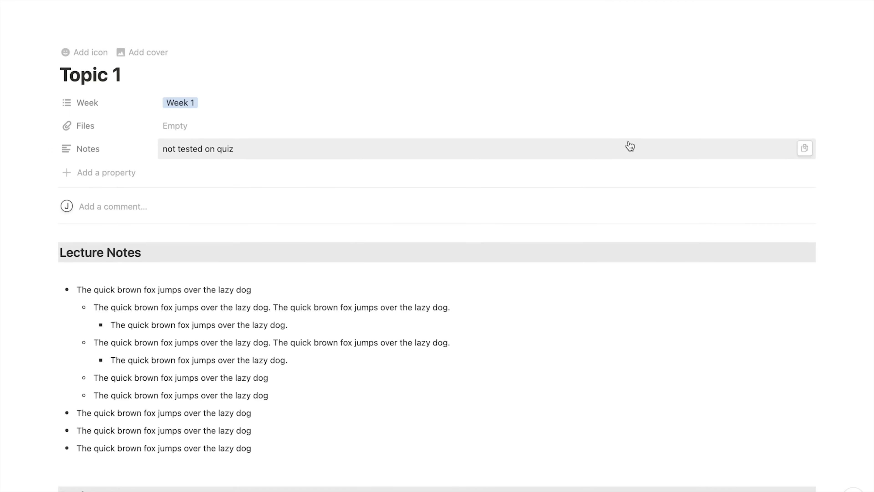
pyautogui.scroll(-7, 628, 141)
pyautogui.click(66, 276)
pyautogui.click(66, 310)
pyautogui.click(66, 347)
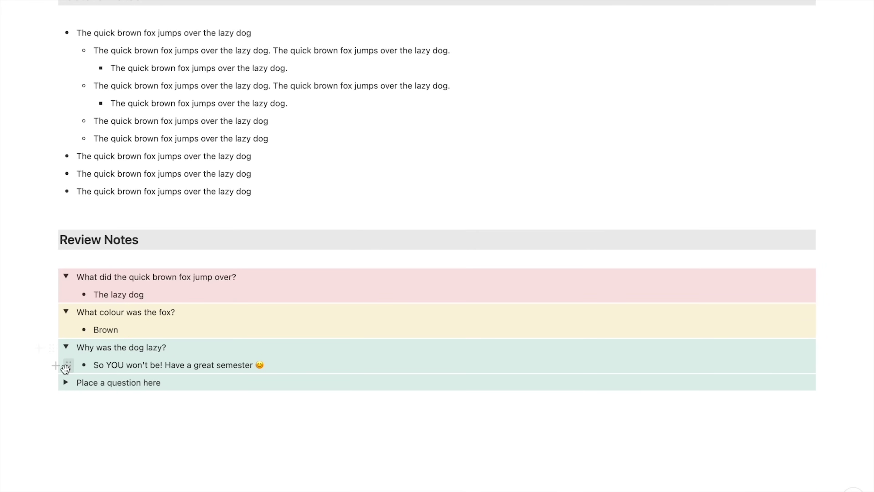
pyautogui.click(65, 383)
# Add a pink-background Question toggle, then collapse it and the 'Place a question here' toggle.
pyautogui.click(38, 383)
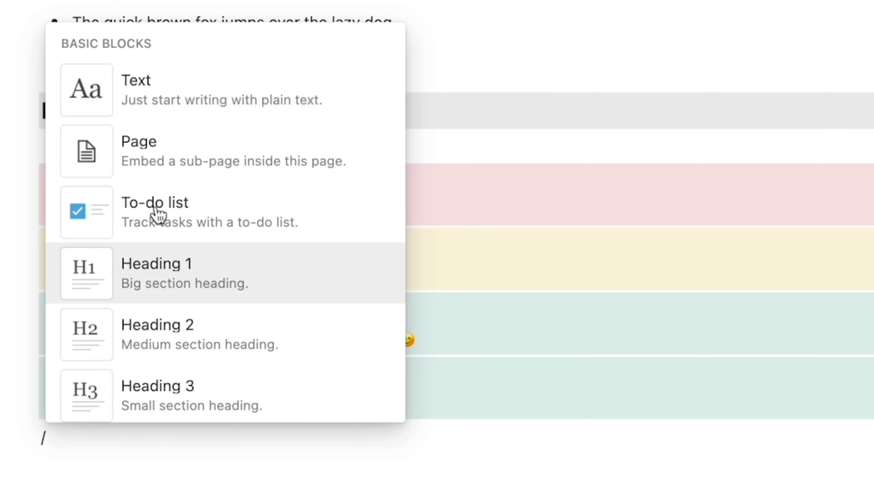
pyautogui.scroll(-5, 122, 305)
pyautogui.click(127, 318)
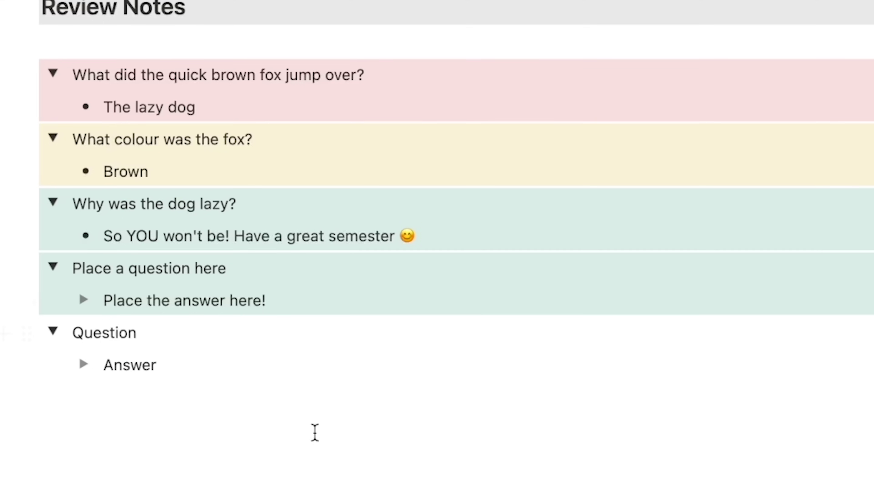
pyautogui.click(31, 333)
pyautogui.moveTo(103, 460)
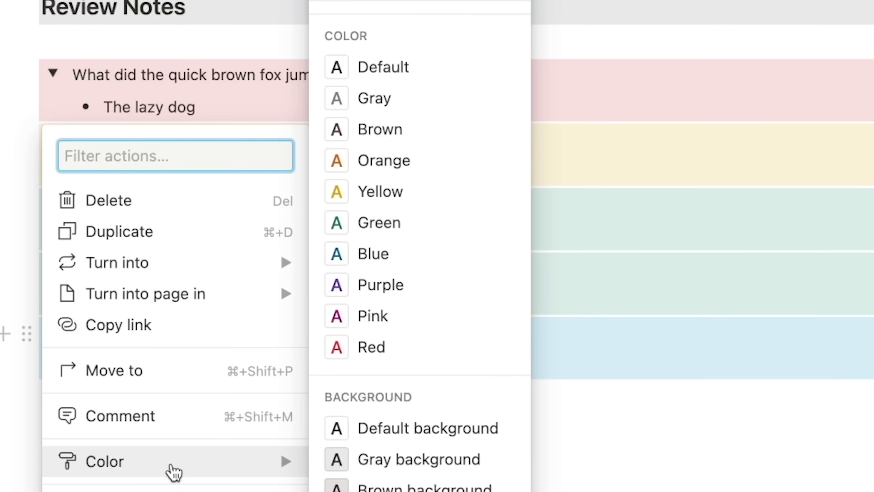
pyautogui.scroll(-3, 420, 254)
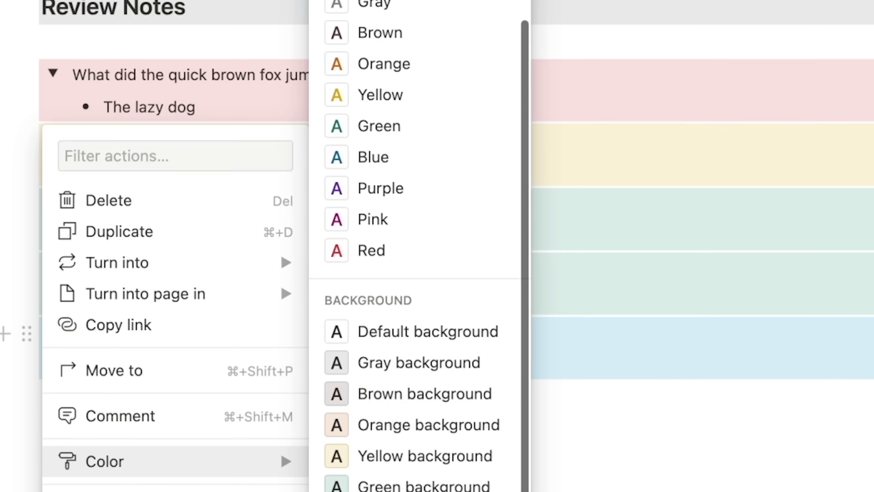
pyautogui.press('Escape')
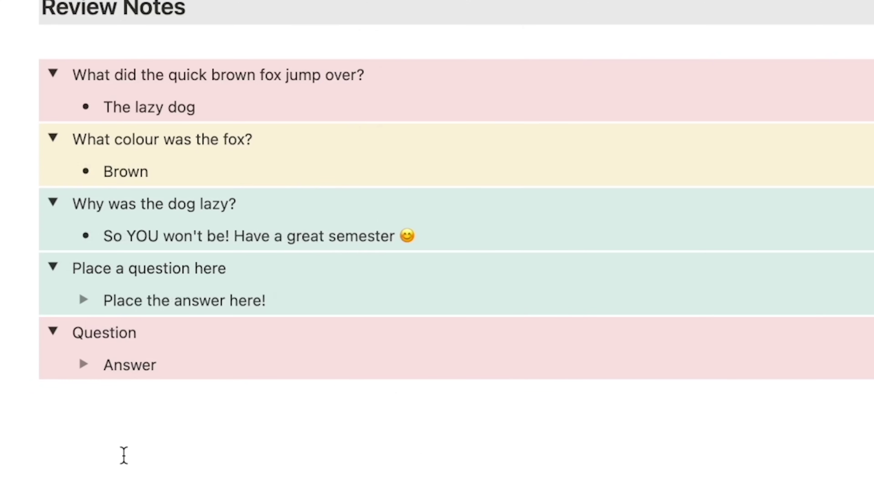
pyautogui.click(52, 332)
pyautogui.click(53, 265)
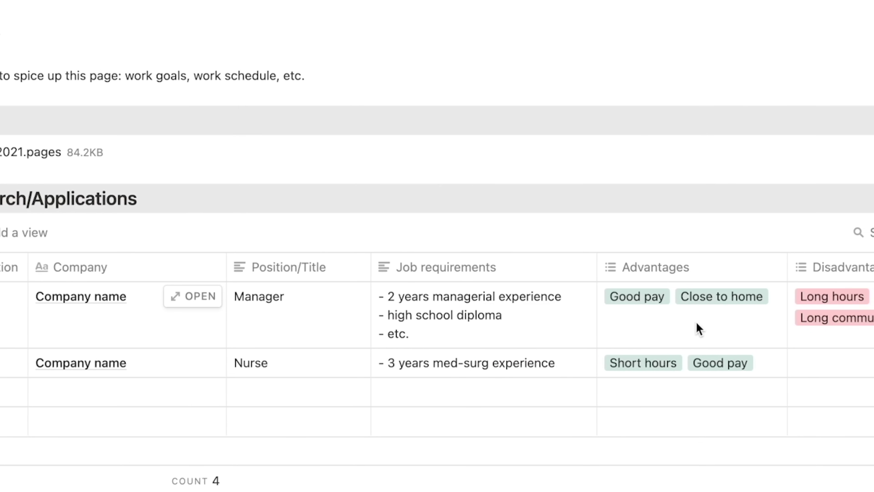
# Add and then remove the Short hours tag in the first job's Advantages.
pyautogui.click(725, 321)
pyautogui.click(672, 424)
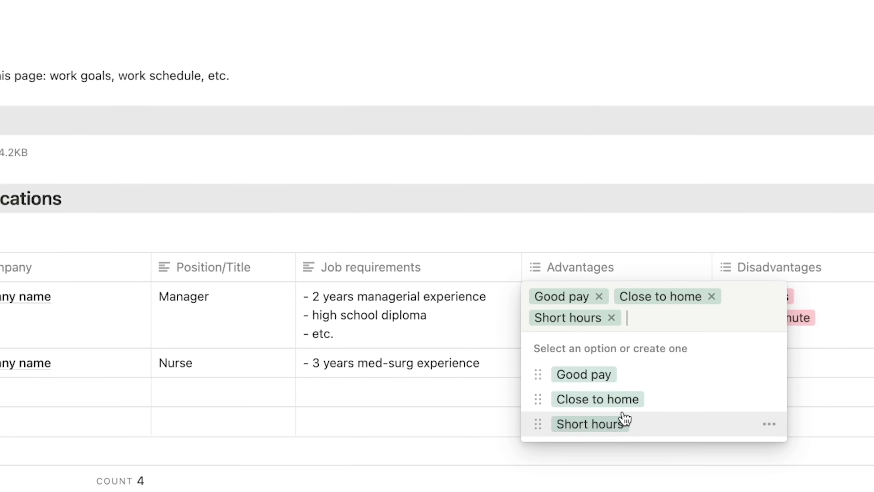
pyautogui.click(601, 317)
pyautogui.press('Escape')
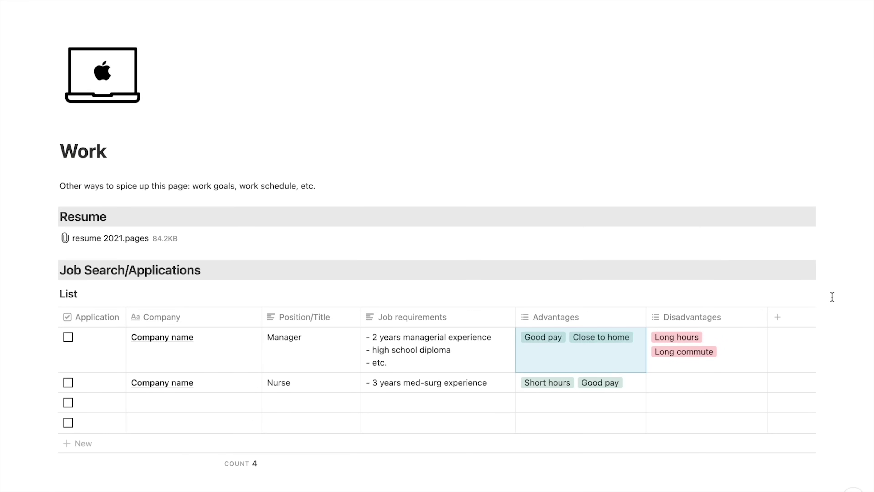
pyautogui.scroll(-1, 832, 298)
pyautogui.press('Escape')
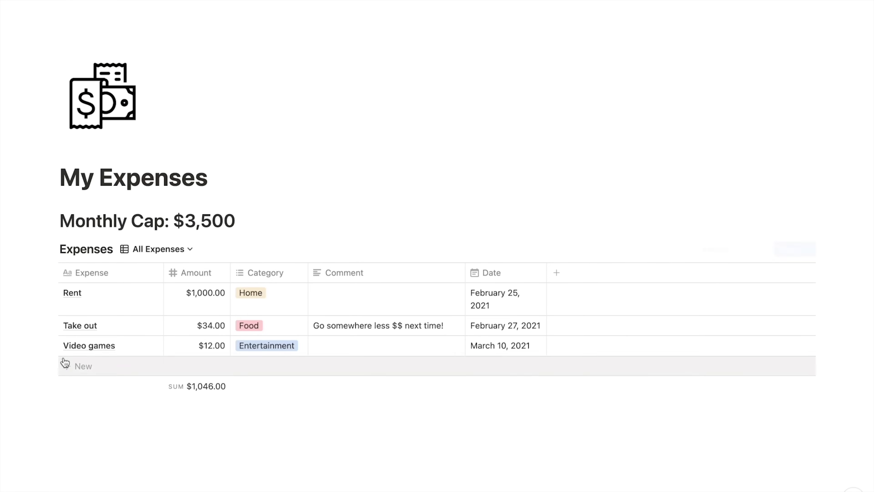
# Review the Expense column's calculation choices without changing them, then scroll on down.
pyautogui.scroll(-2, 379, 414)
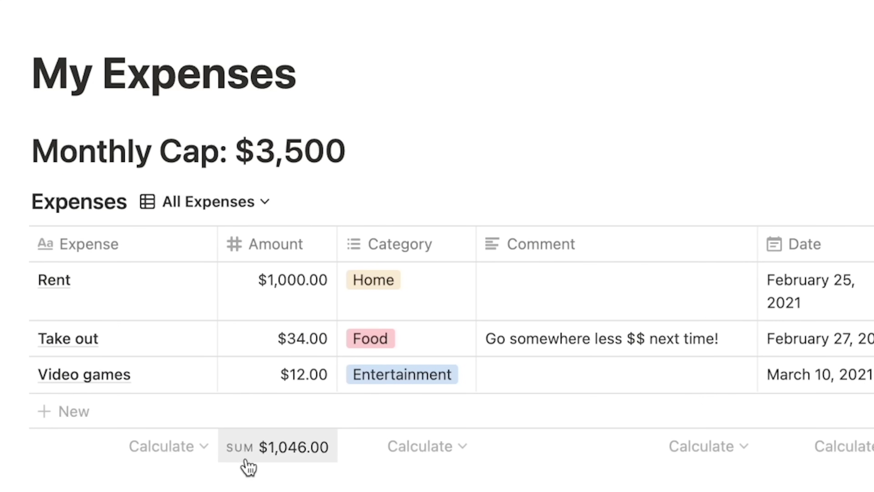
pyautogui.click(200, 451)
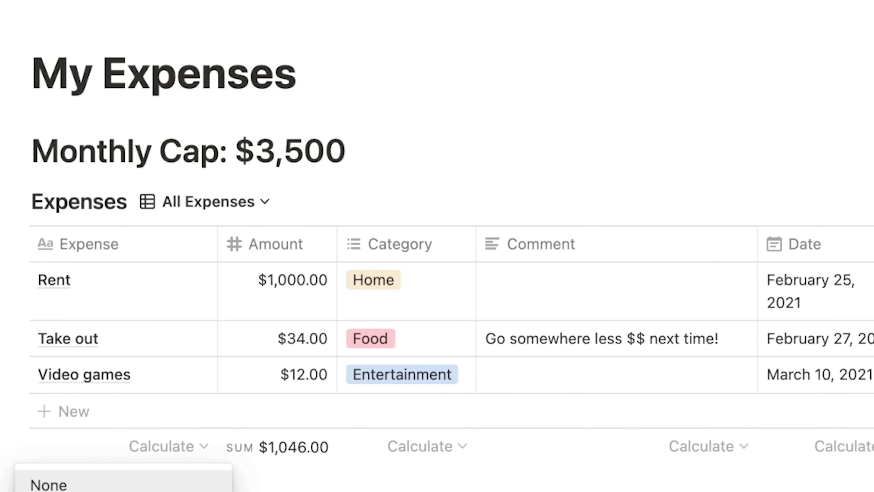
pyautogui.press('Escape')
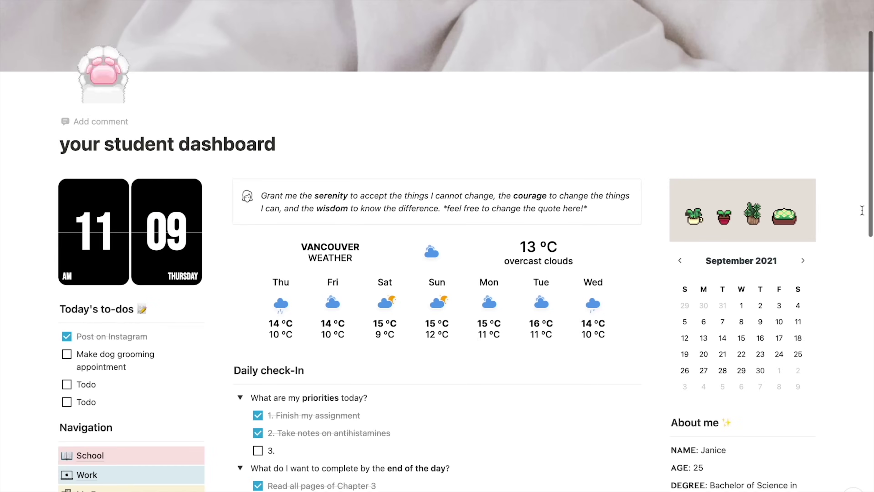
pyautogui.scroll(-8, 862, 210)
pyautogui.scroll(-1, 862, 210)
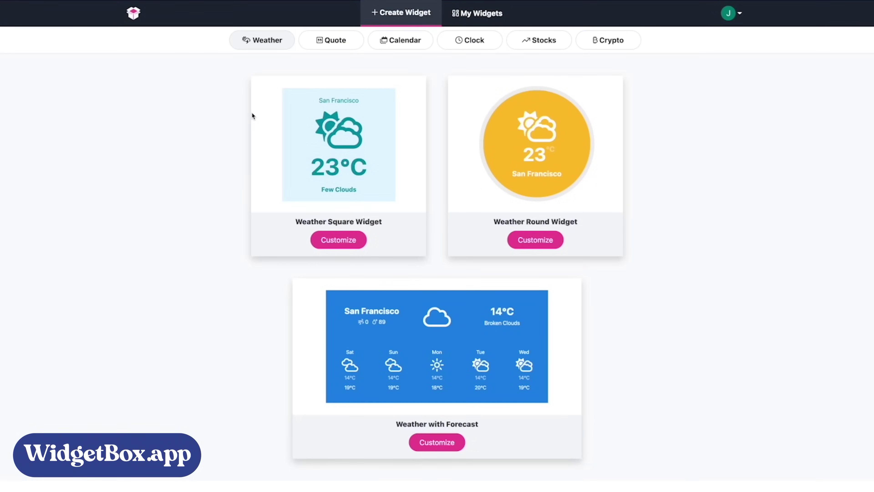
# Browse the WidgetBox quote, calendar and clock widgets and start customizing the Digital Retro Clock.
pyautogui.click(307, 46)
pyautogui.click(385, 41)
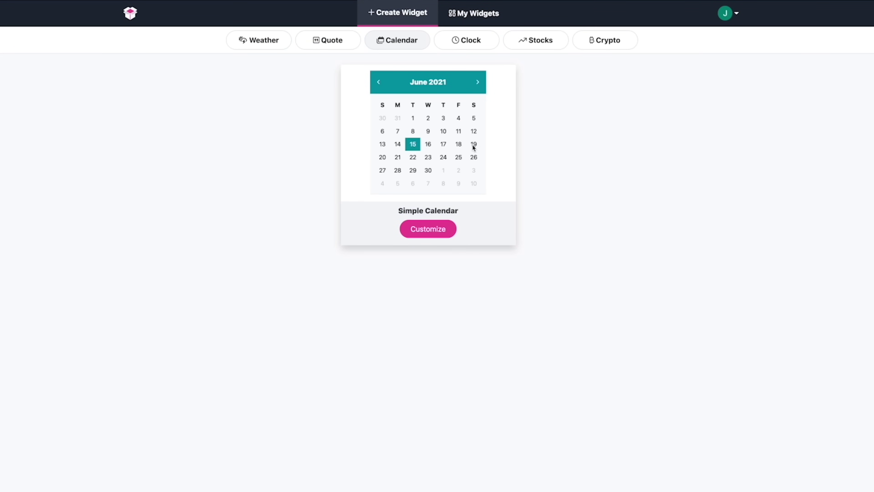
pyautogui.click(475, 46)
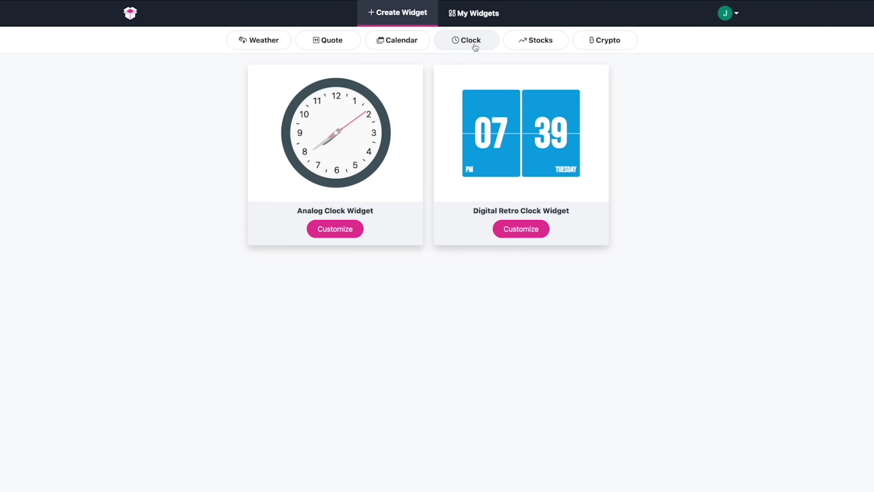
pyautogui.click(512, 230)
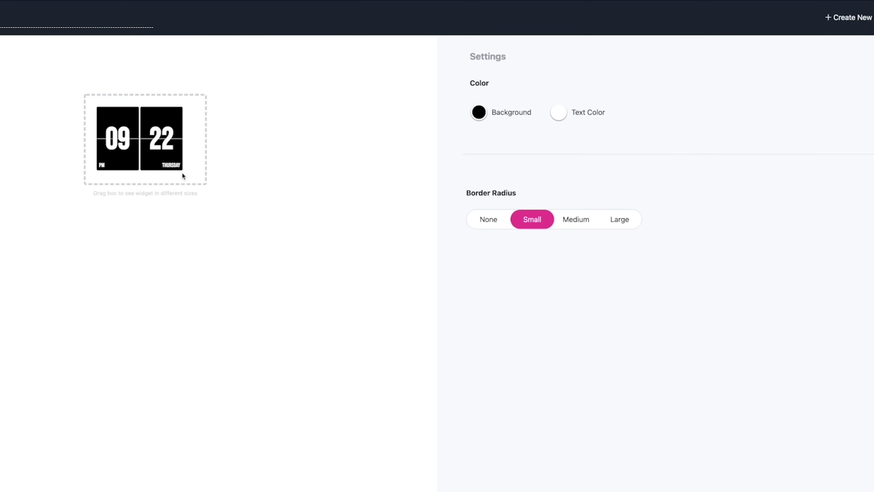
pyautogui.moveTo(206, 184); pyautogui.dragTo(275, 349)
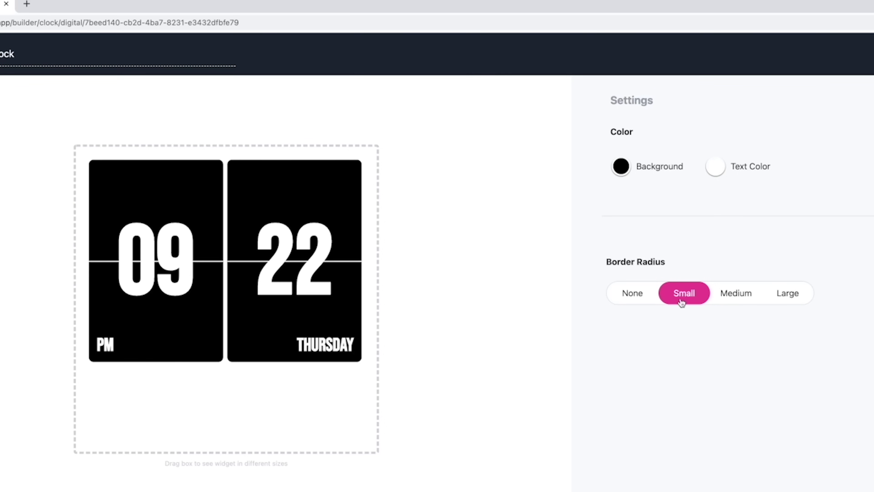
# Give the retro clock a dark brown background.
pyautogui.click(619, 168)
pyautogui.click(654, 257)
pyautogui.click(696, 197)
pyautogui.click(625, 167)
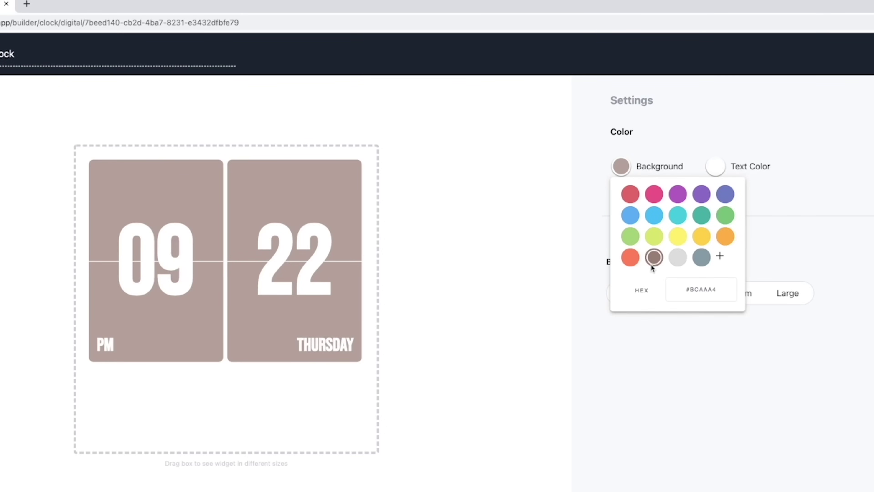
pyautogui.click(652, 265)
pyautogui.click(677, 217)
# Set the clock's Border Radius to Large and copy its embed URL.
pyautogui.click(736, 292)
pyautogui.click(787, 293)
pyautogui.click(650, 293)
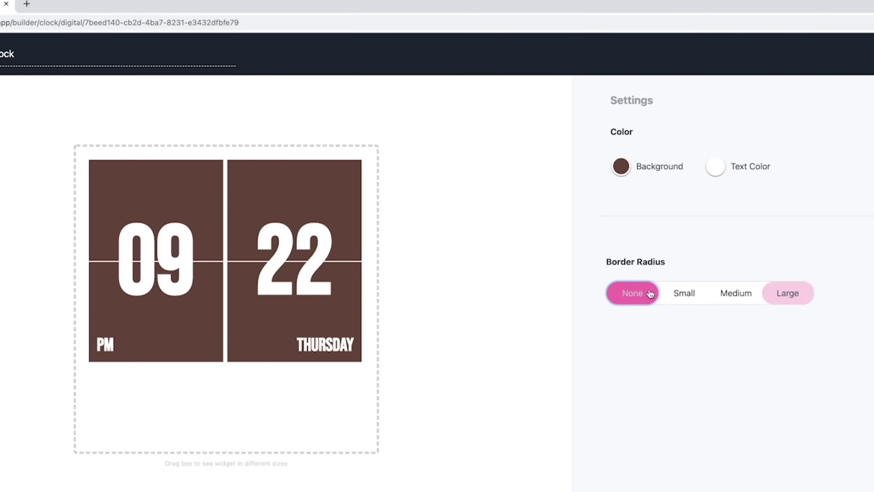
pyautogui.click(683, 293)
pyautogui.click(735, 292)
pyautogui.click(786, 293)
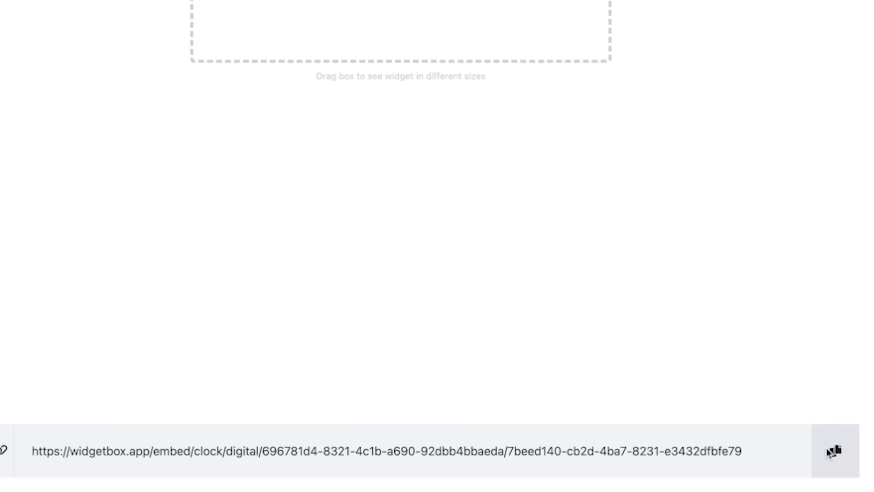
pyautogui.click(836, 451)
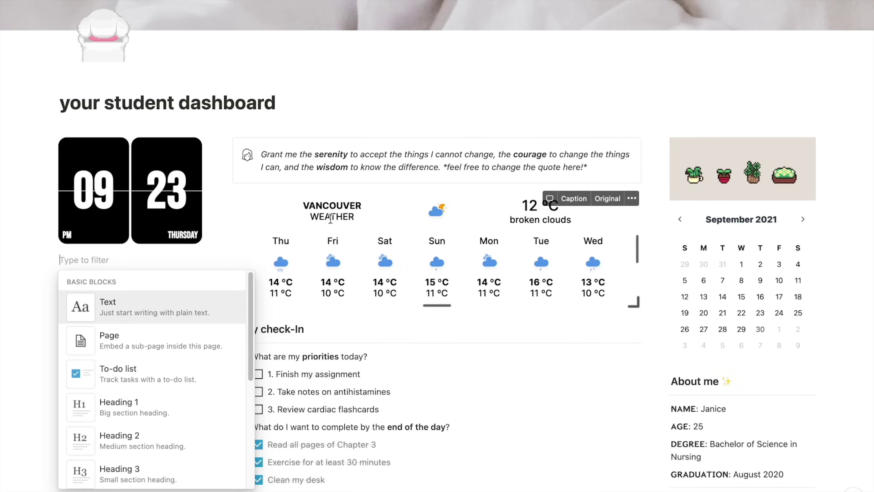
# Paste the clock URL under the black clock as an embed and shorten the block to fit.
pyautogui.hotkey('ctrl', 'v')
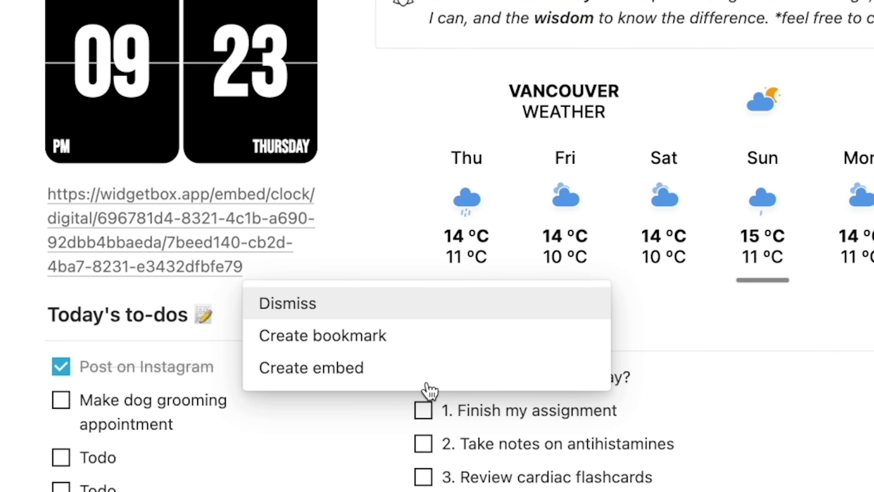
pyautogui.click(427, 382)
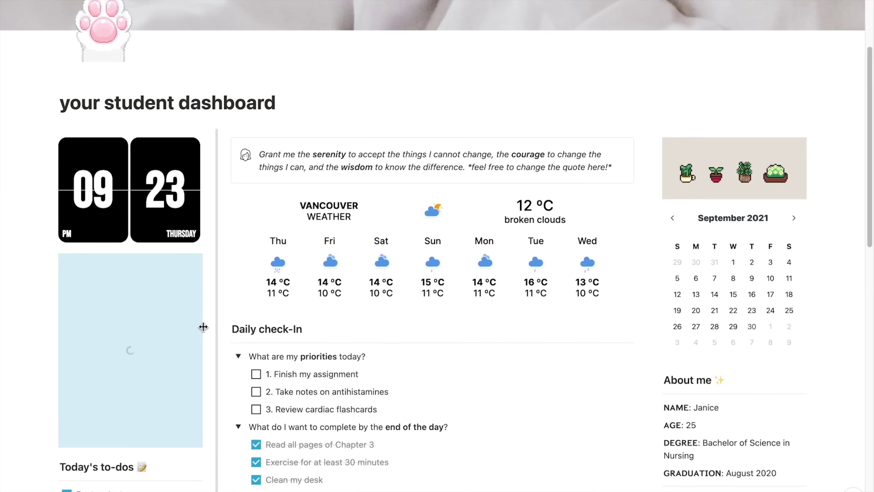
pyautogui.moveTo(131, 439); pyautogui.dragTo(127, 371)
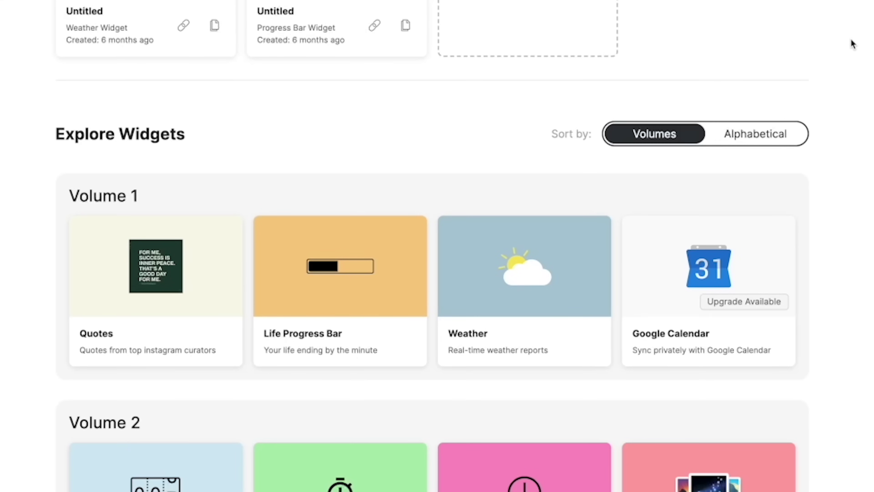
# Make an Indify Weather widget with Metric units and light blue background, then begin a Countdown widget.
pyautogui.scroll(-1, 851, 38)
pyautogui.scroll(-5, 851, 40)
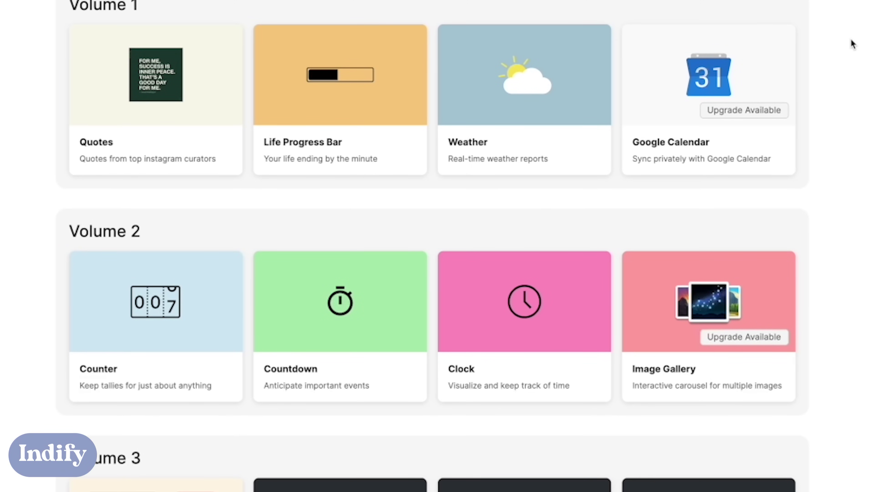
pyautogui.scroll(2, 851, 39)
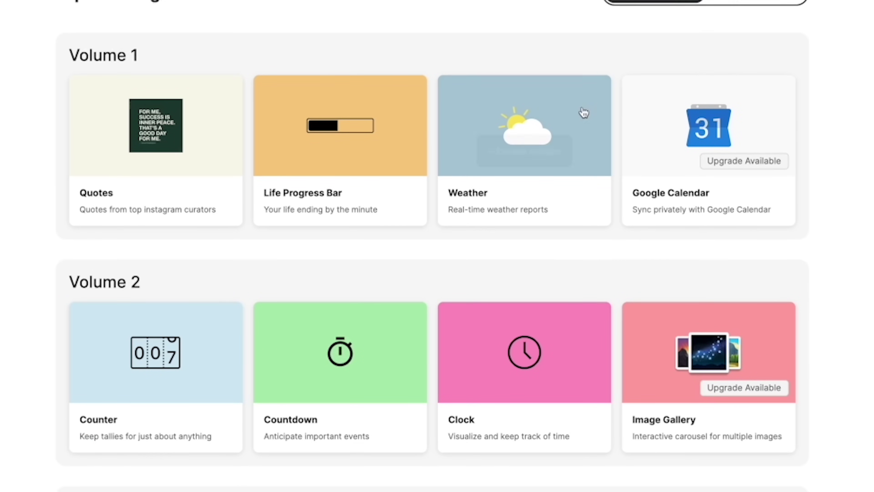
pyautogui.click(540, 155)
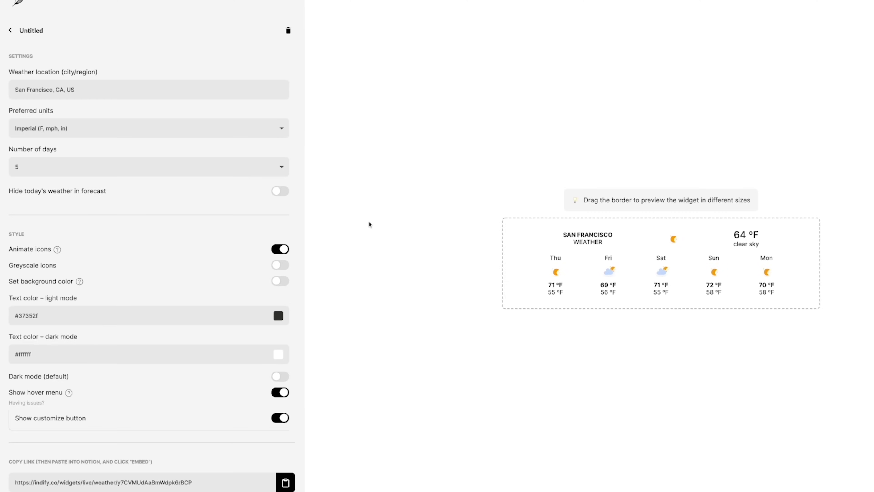
pyautogui.click(271, 128)
pyautogui.click(272, 138)
pyautogui.click(279, 281)
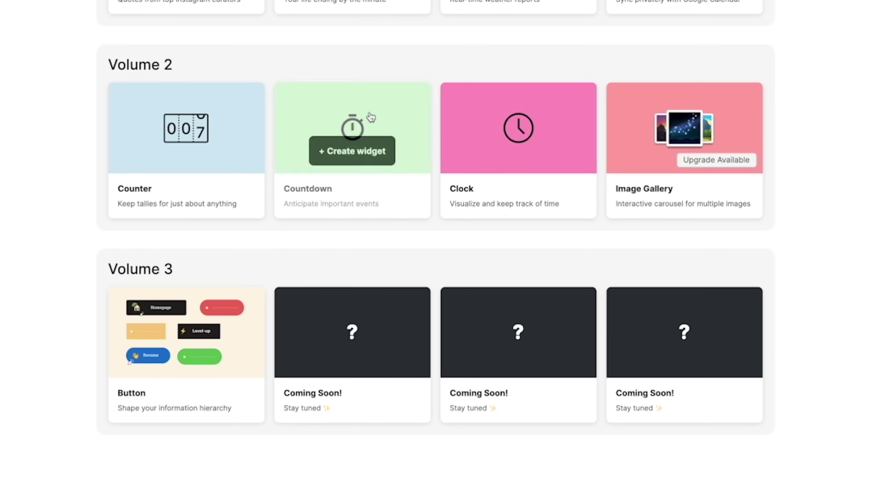
pyautogui.click(361, 157)
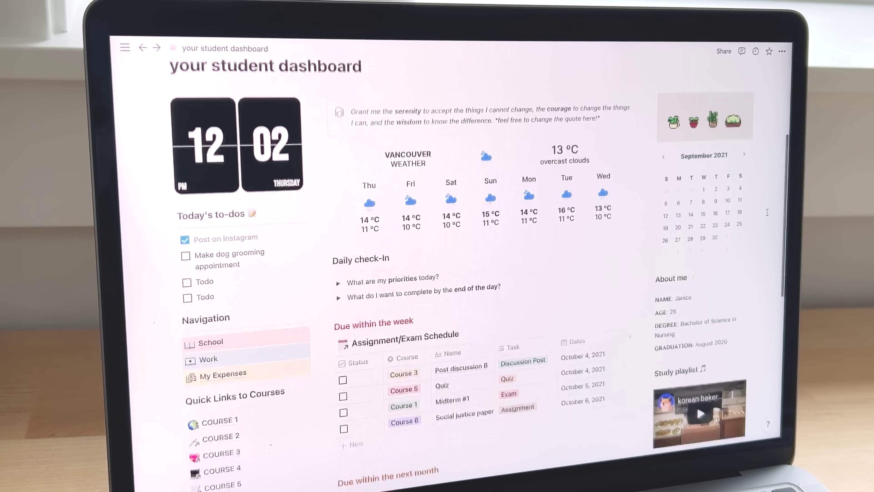
pyautogui.scroll(-5, 767, 213)
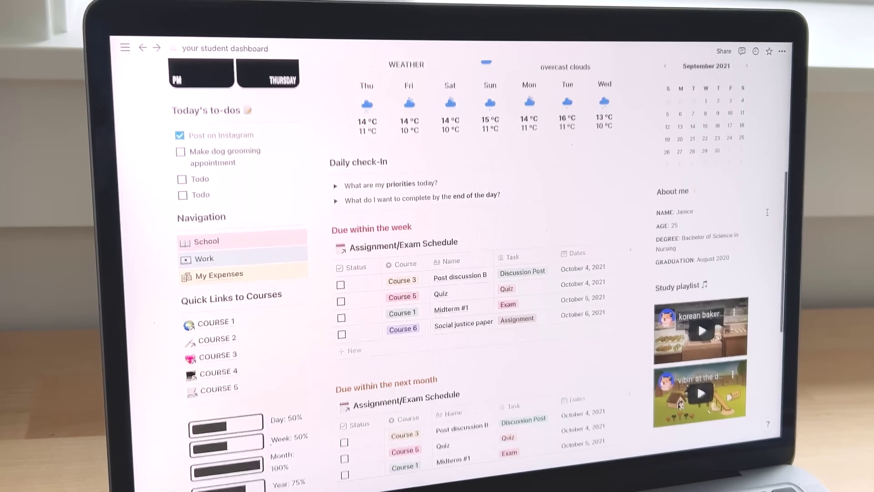
pyautogui.scroll(-3, 766, 213)
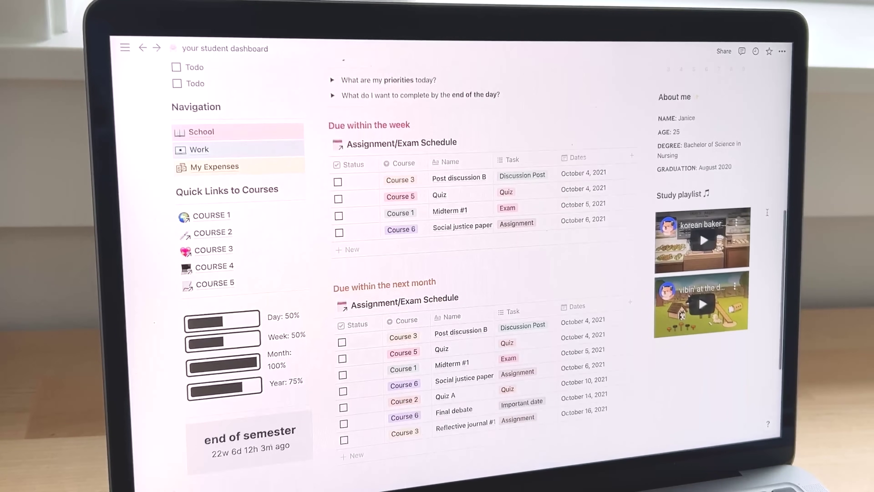
pyautogui.scroll(-3, 767, 212)
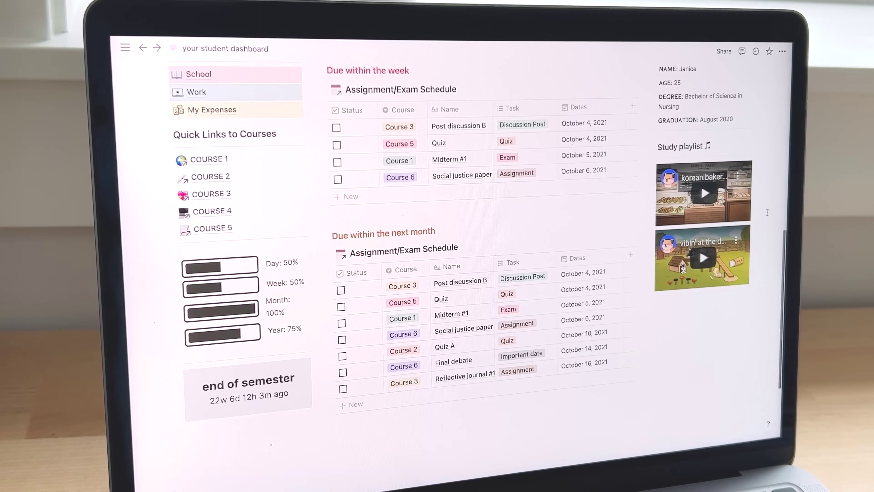
pyautogui.scroll(9, 767, 212)
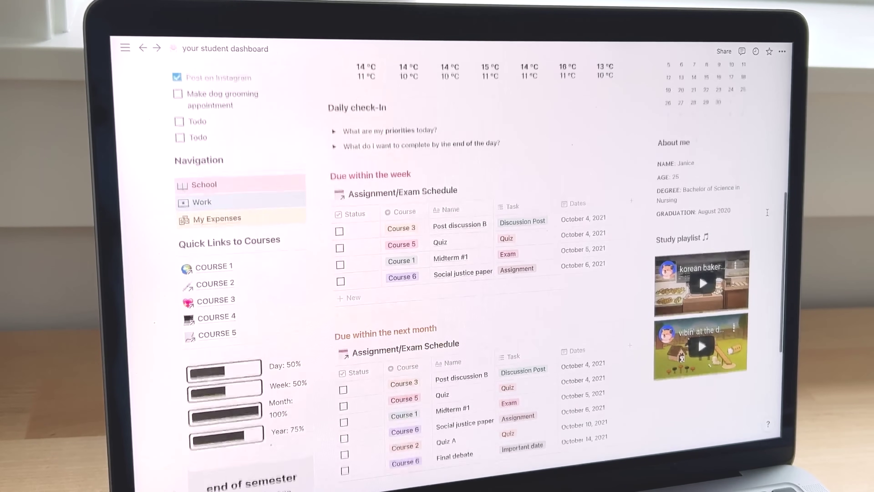
pyautogui.scroll(5, 766, 213)
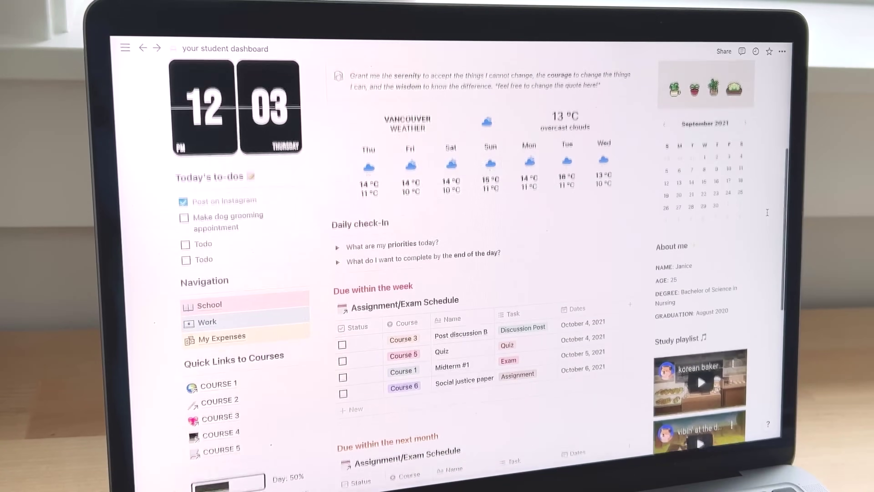